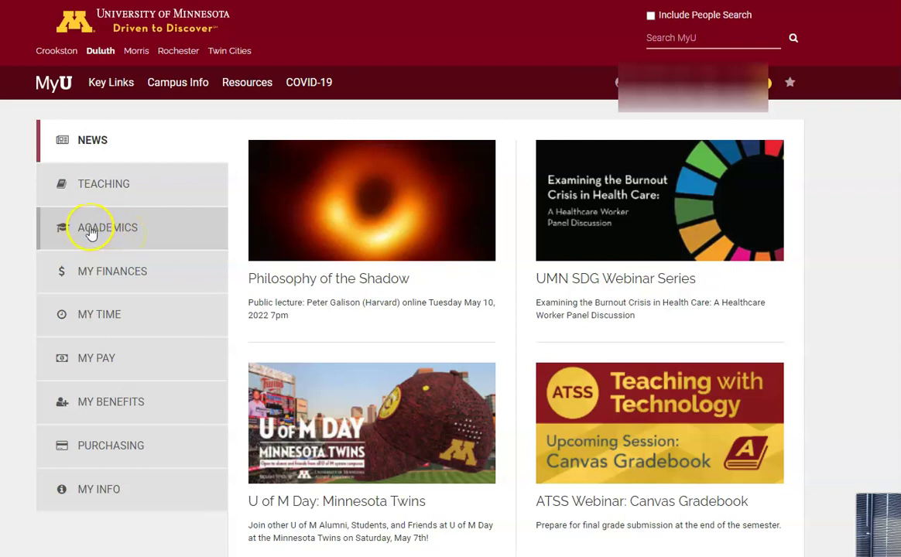
Step: Open the registration shopping cart from the Academics area and choose the Fall 2022 term for adding classes
click(101, 231)
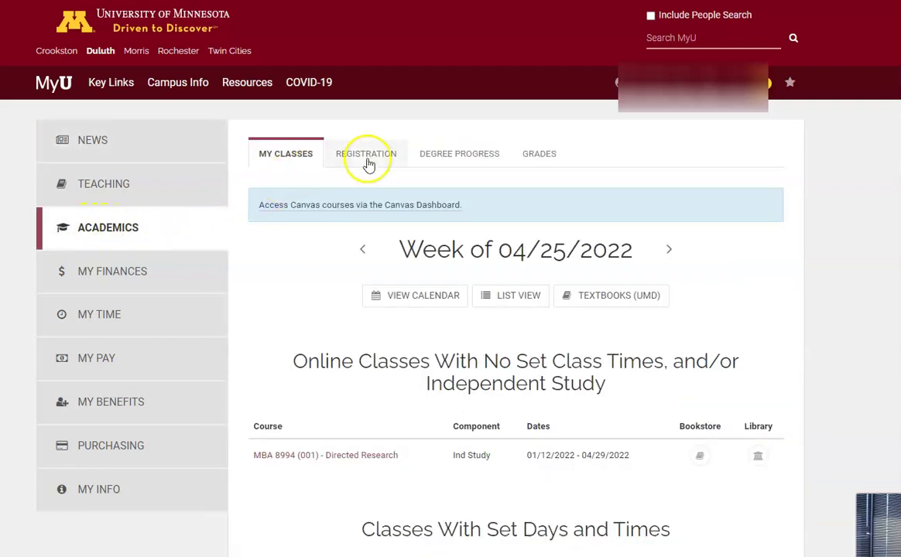
click(377, 155)
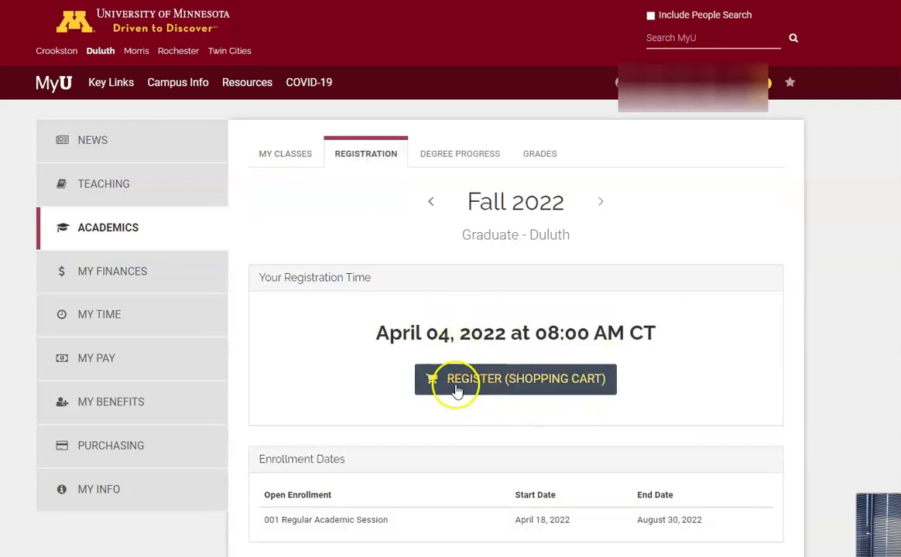
click(490, 383)
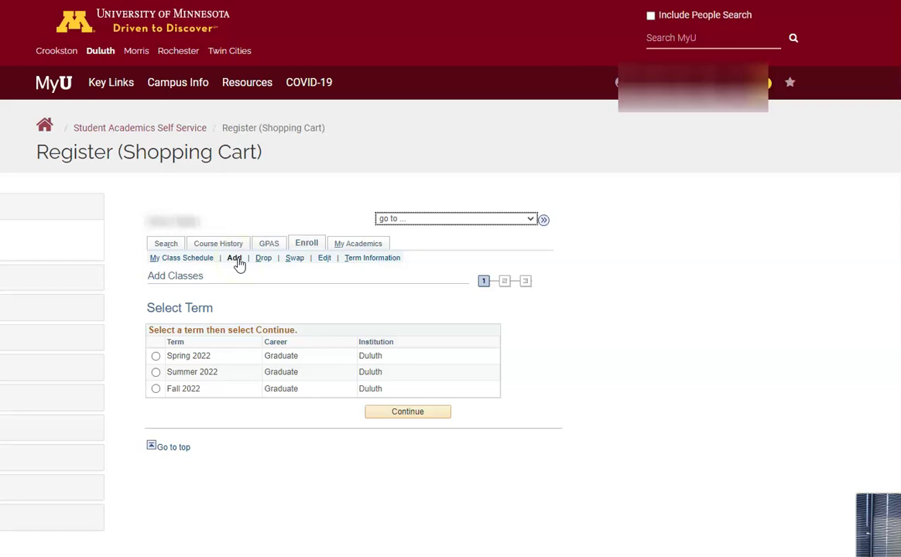
click(156, 389)
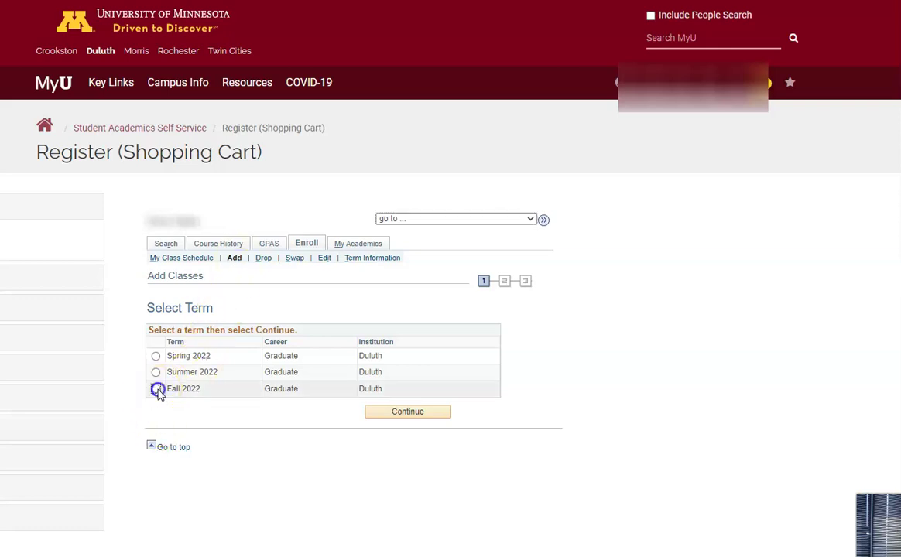
click(401, 412)
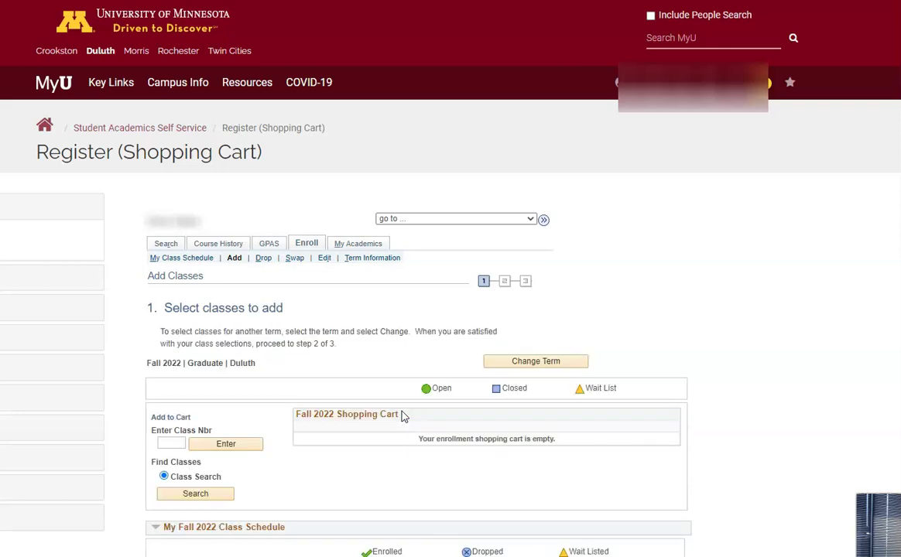
Step: Search for Fall 2022 classes with subject PSY and course number exactly 1003
scroll(278, 386, down, 2)
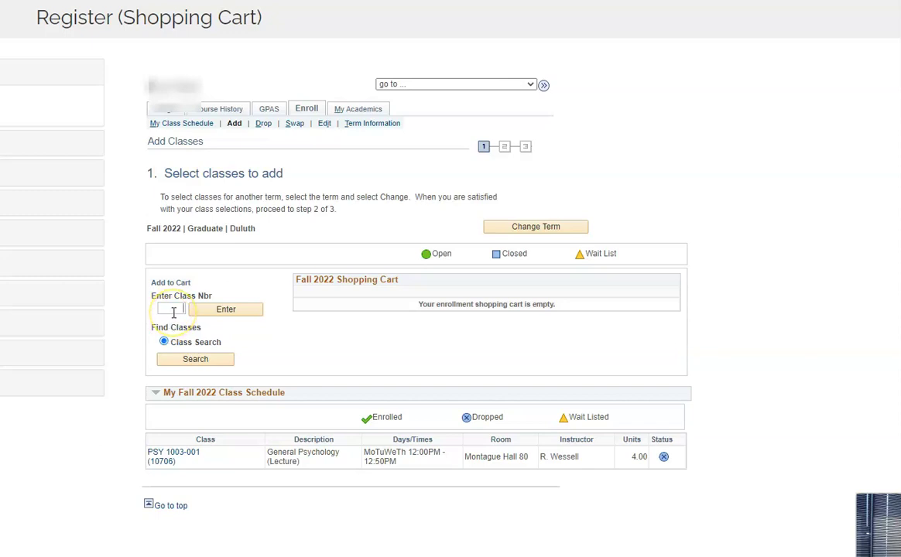
scroll(174, 312, down, 1)
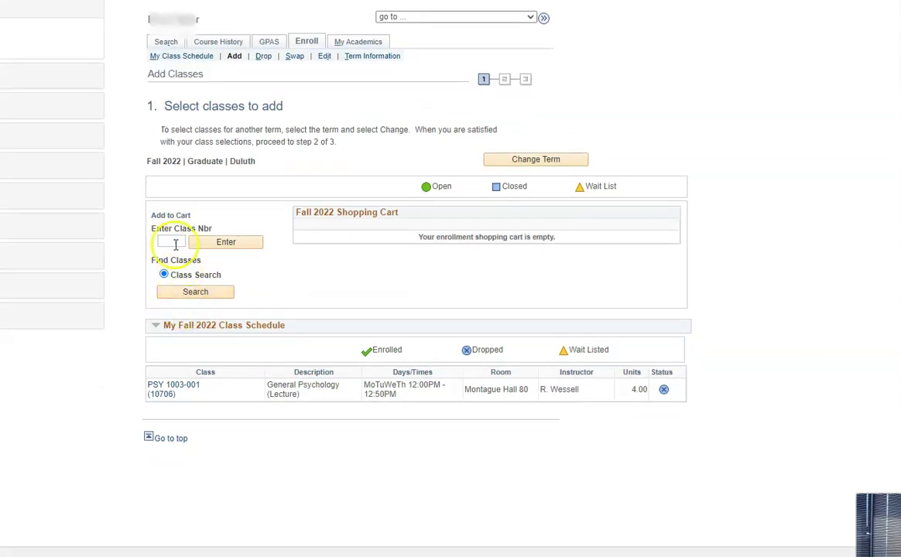
click(198, 293)
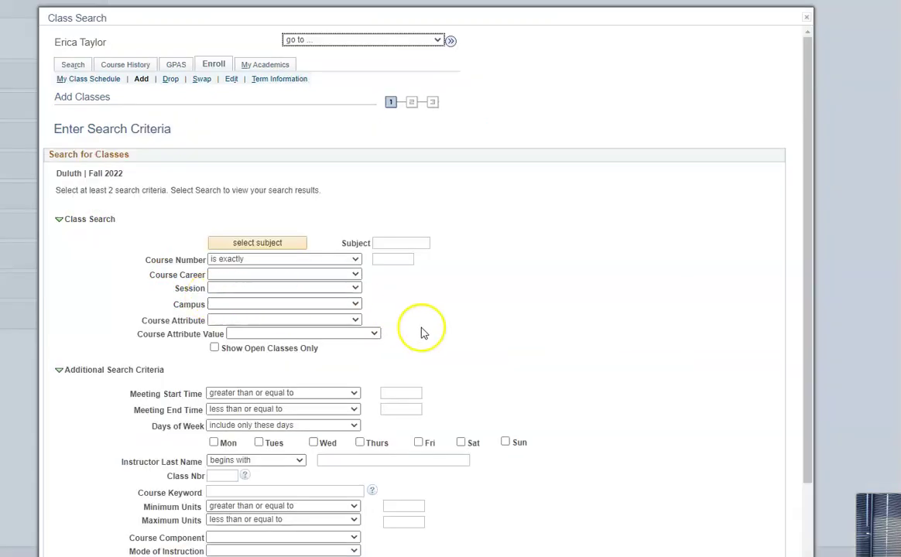
click(382, 244)
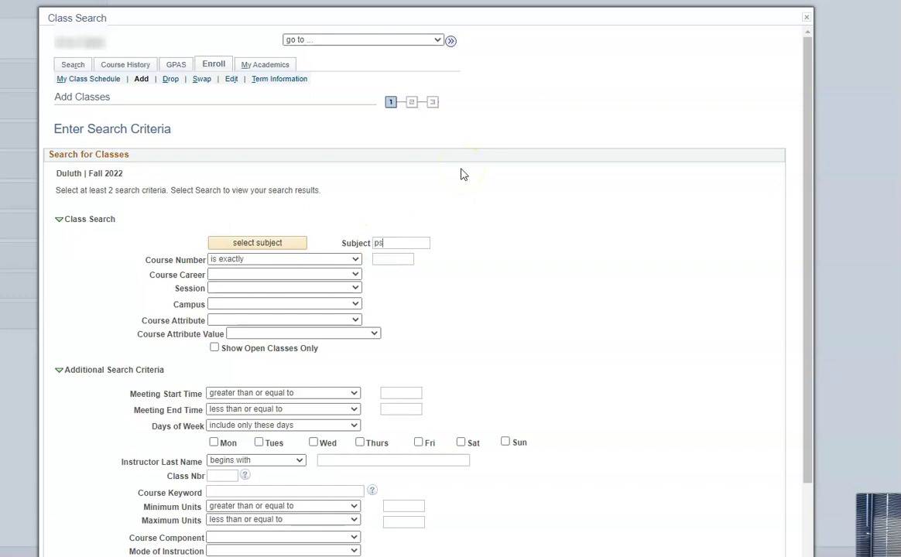
click(391, 258)
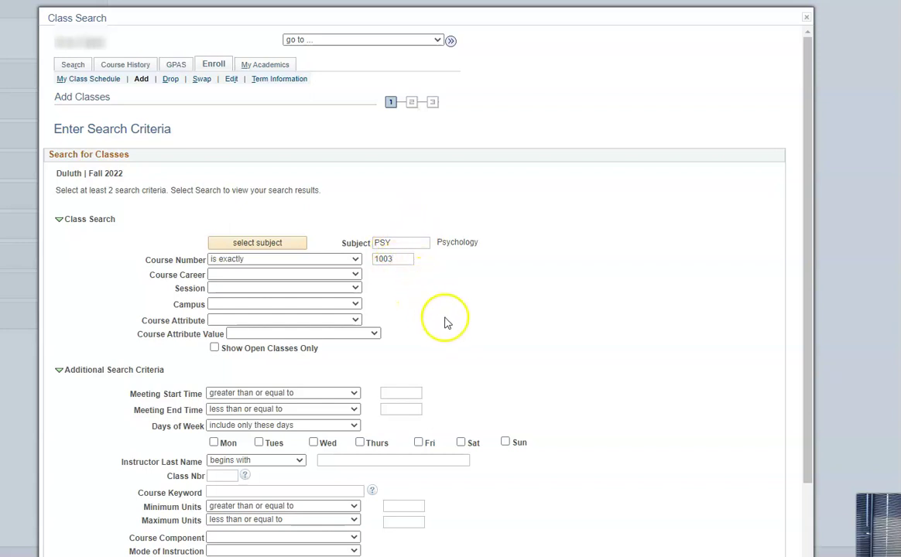
scroll(418, 333, down, 3)
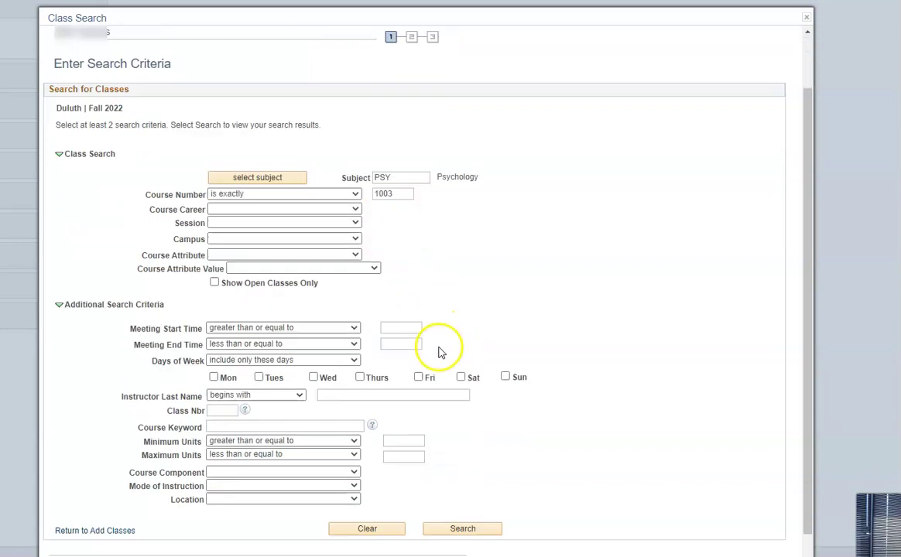
click(449, 477)
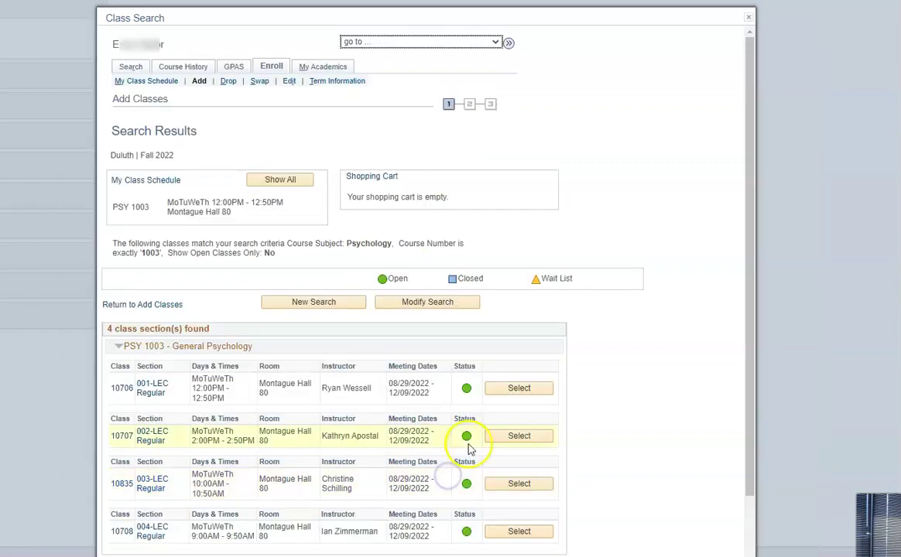
Step: Add PSY 1003 lecture section 002, meeting MoTuWeTh 2:00PM - 2:50PM, to the shopping cart without the wait list option
scroll(348, 302, down, 3)
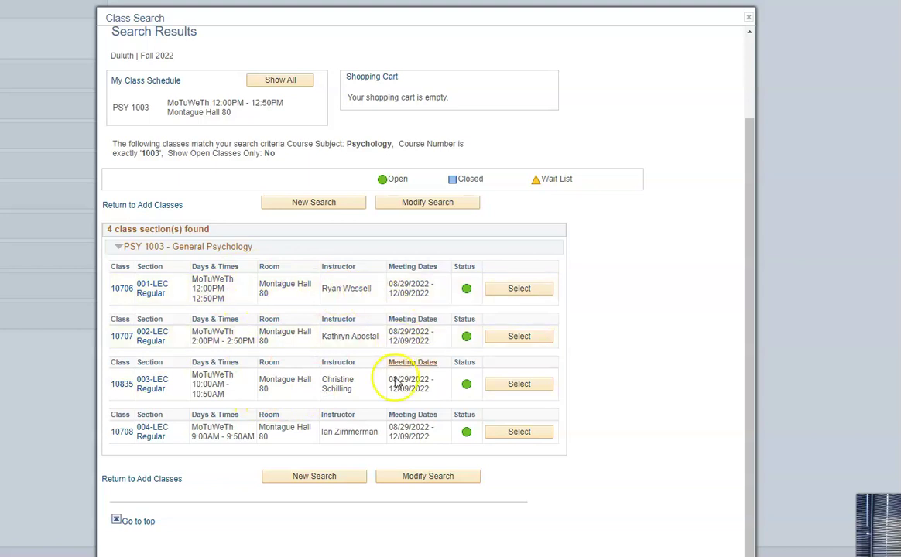
click(526, 339)
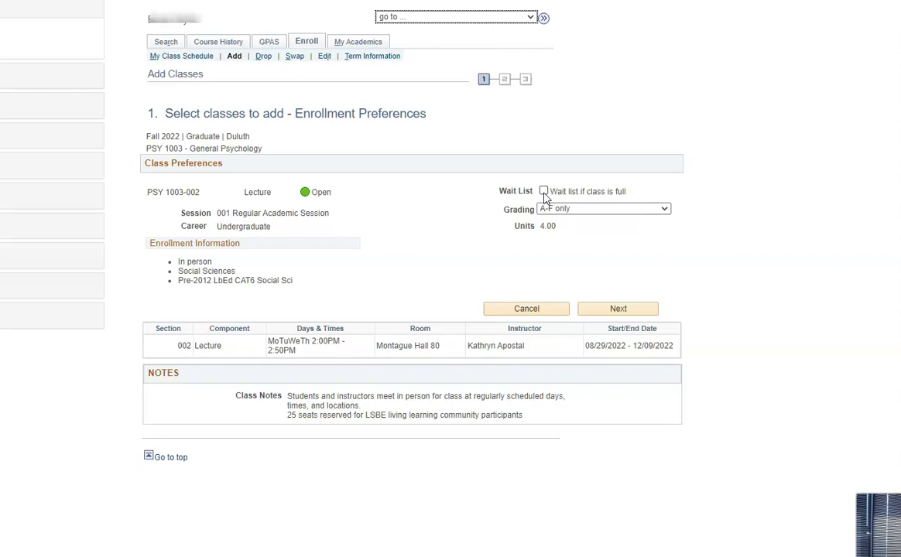
click(609, 310)
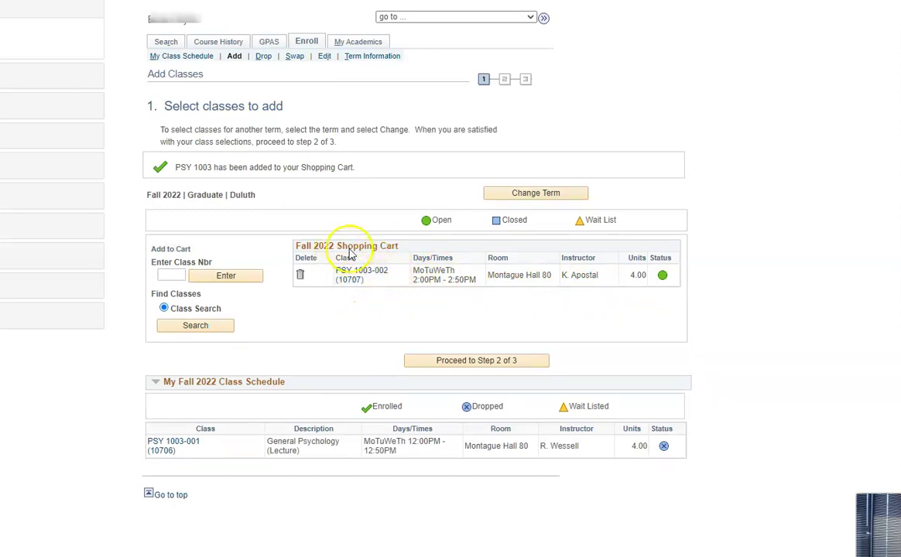
Step: Start another class search and look up MATH (Mathematics) as its subject
click(195, 326)
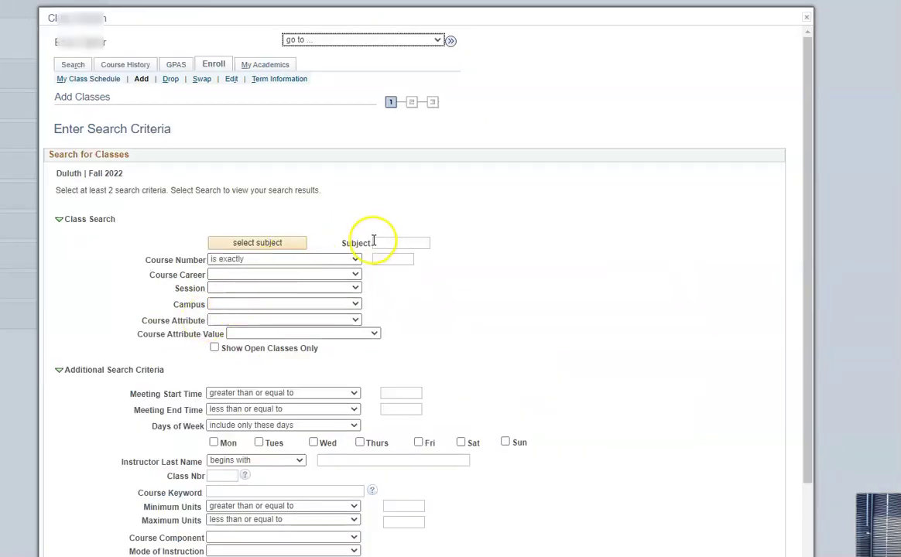
click(253, 244)
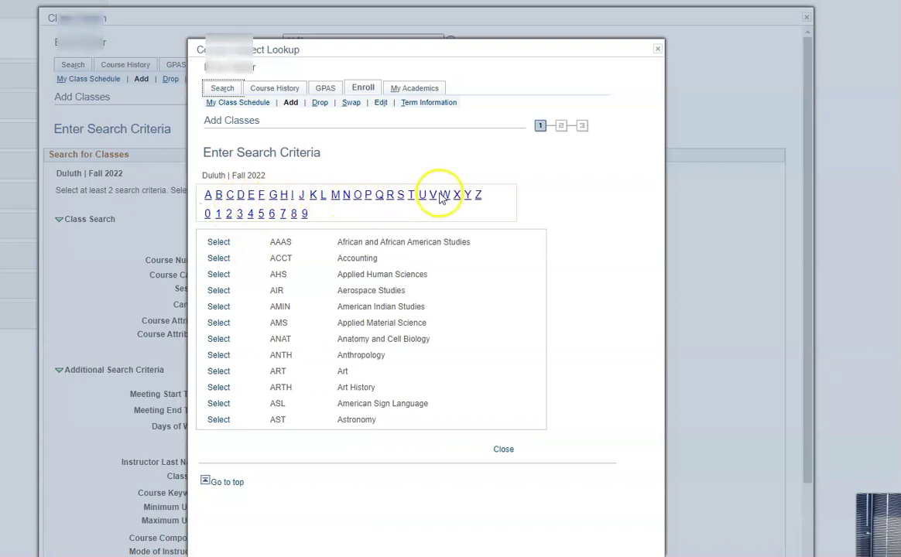
click(335, 196)
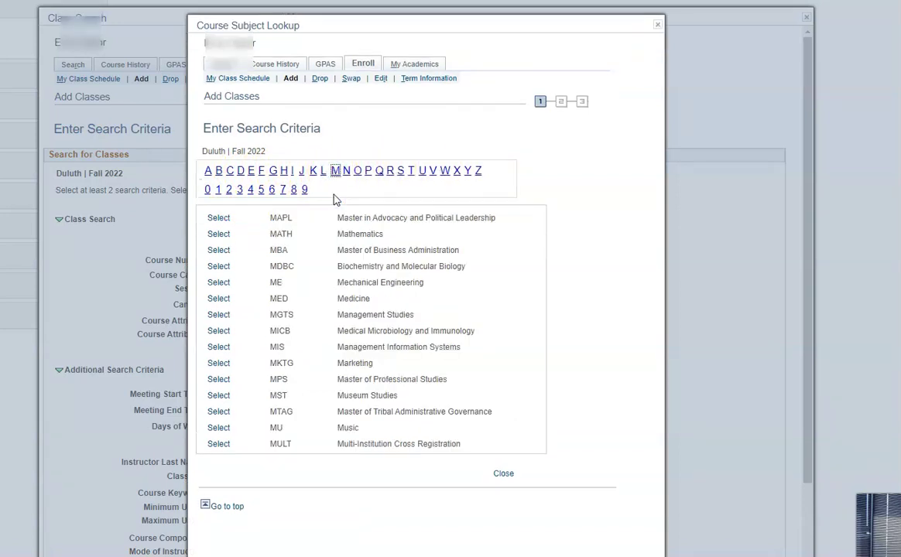
click(221, 237)
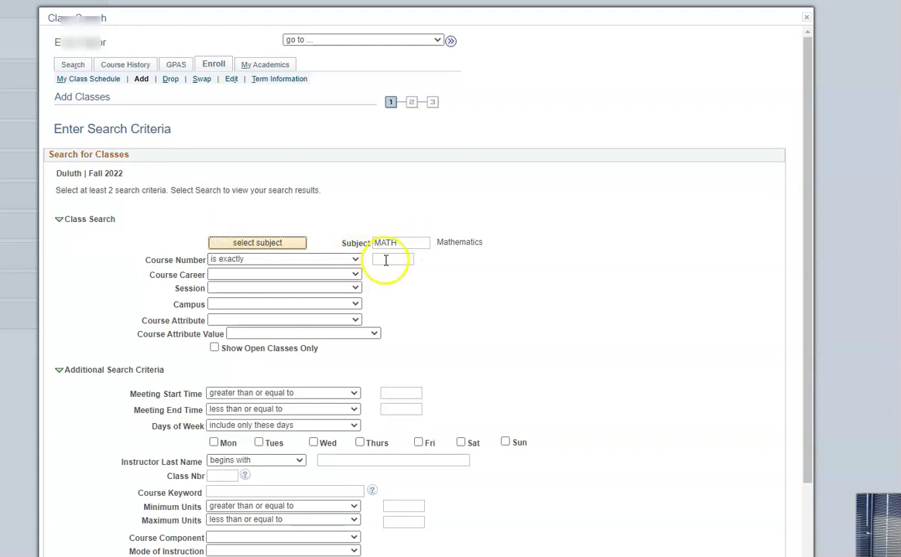
Step: Limit the course number to less than or equal to 2000 and run the class search
click(356, 260)
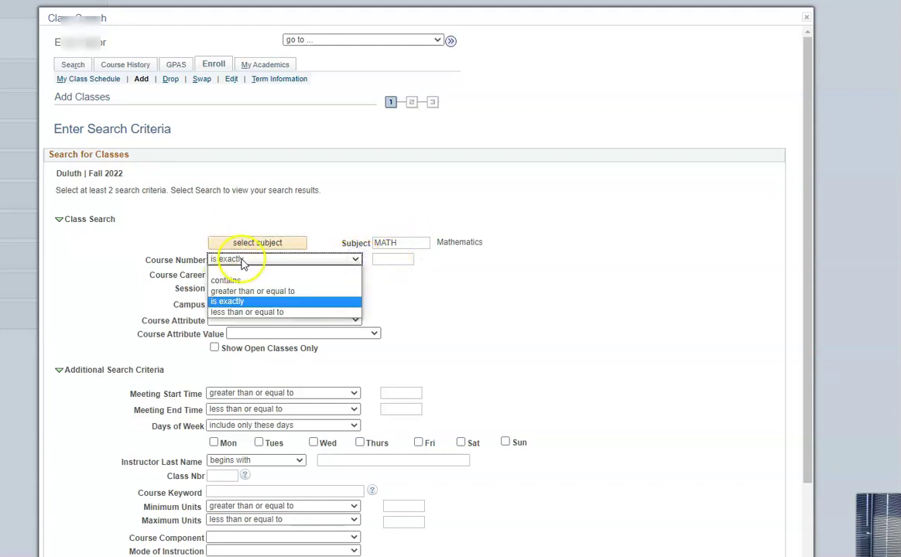
click(242, 312)
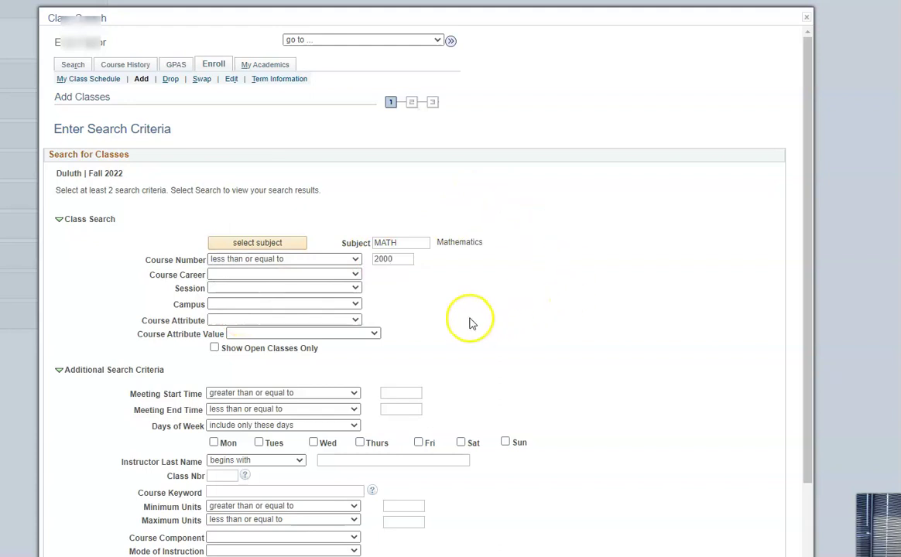
scroll(455, 333, down, 3)
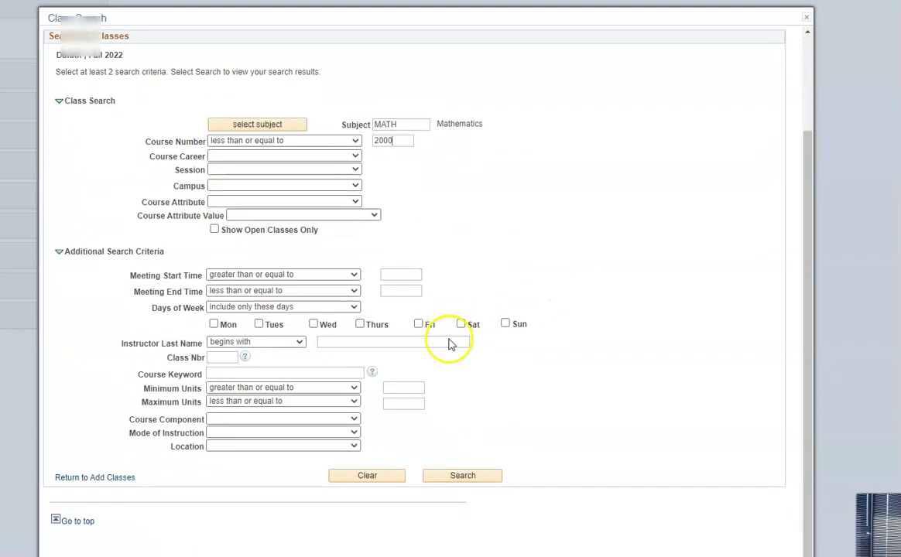
click(464, 476)
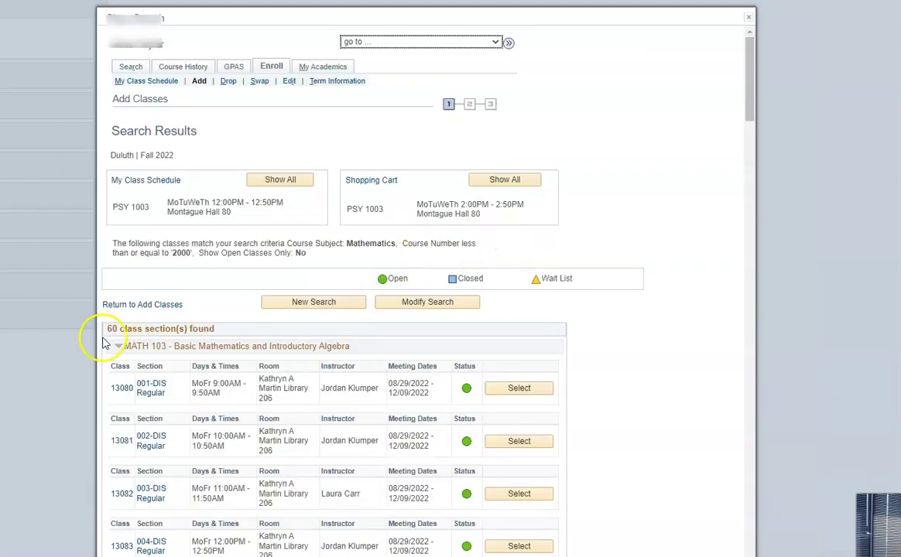
Step: Find MATH 1296 - Calculus I in the results and examine the meeting times of its lecture and discussion sections
scroll(118, 366, down, 5)
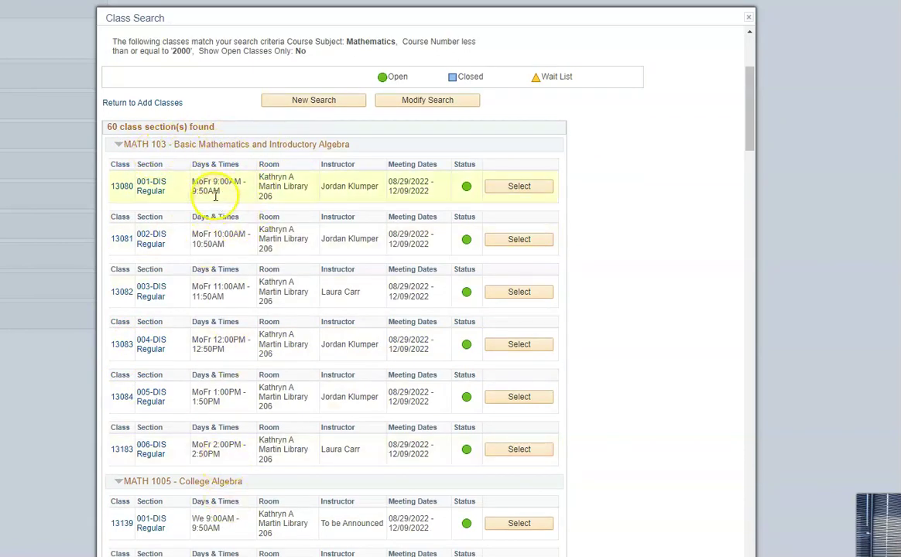
scroll(211, 205, down, 2)
scroll(209, 211, down, 20)
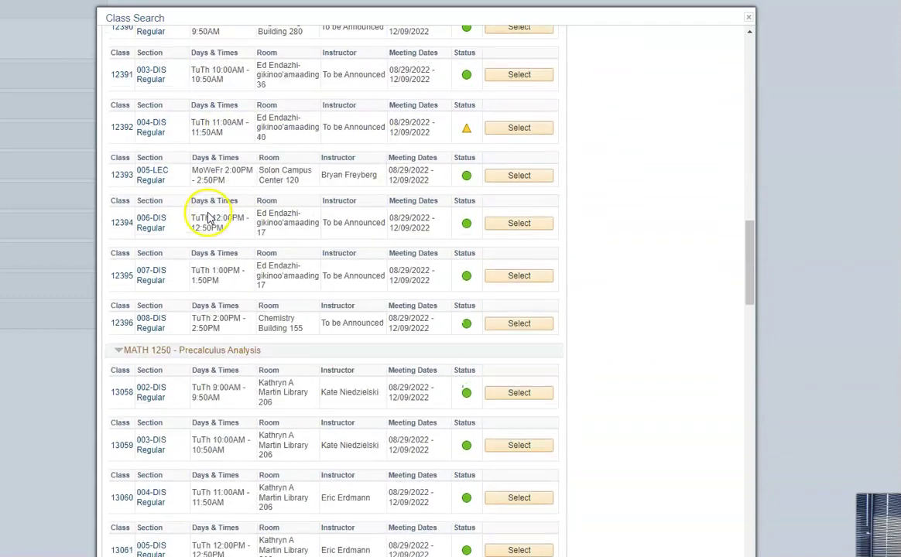
scroll(208, 211, down, 9)
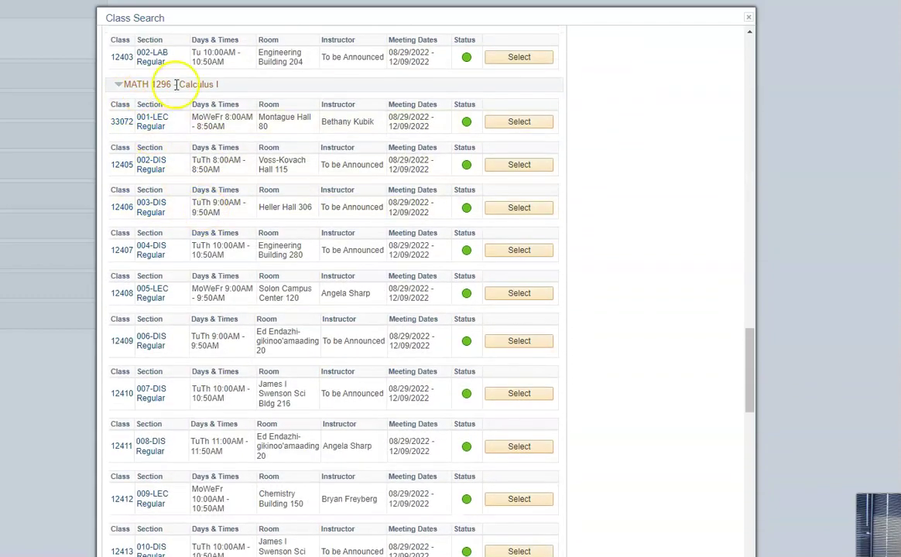
click(154, 123)
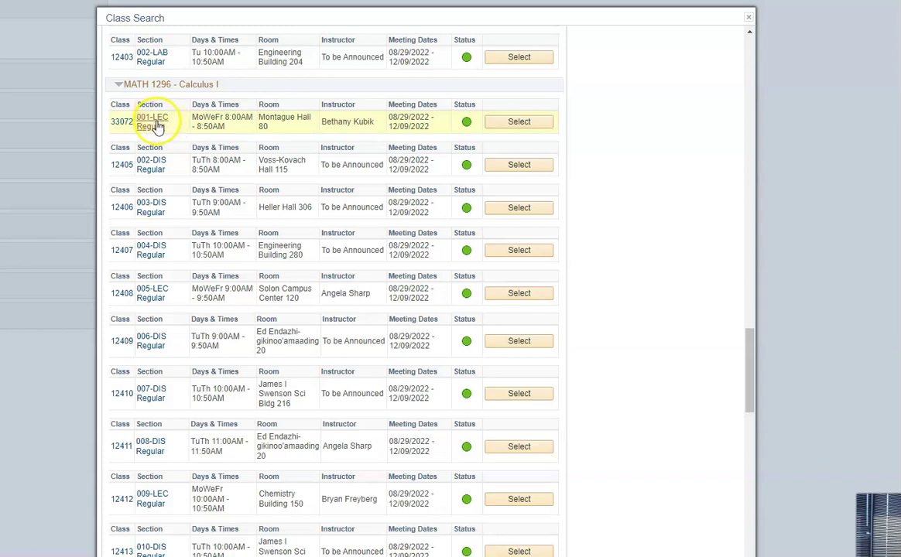
drag(193, 120, 237, 129)
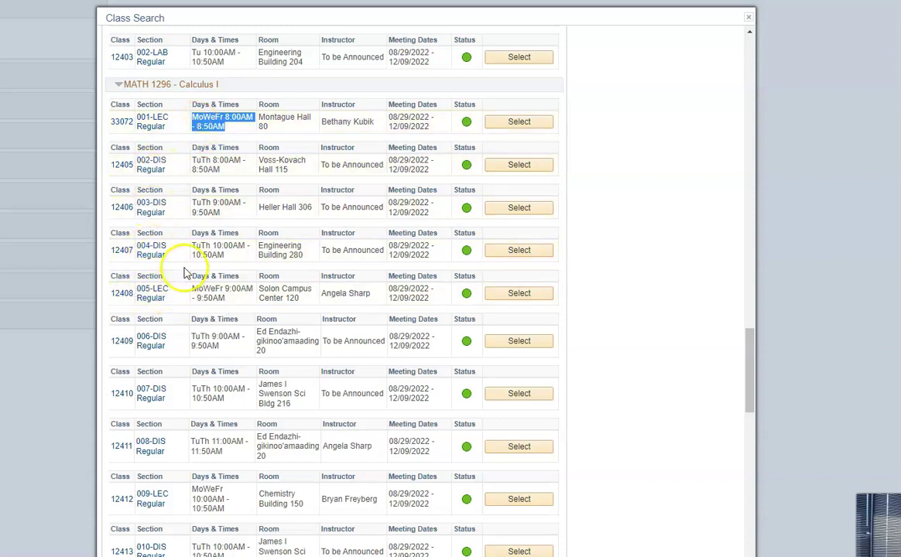
click(204, 144)
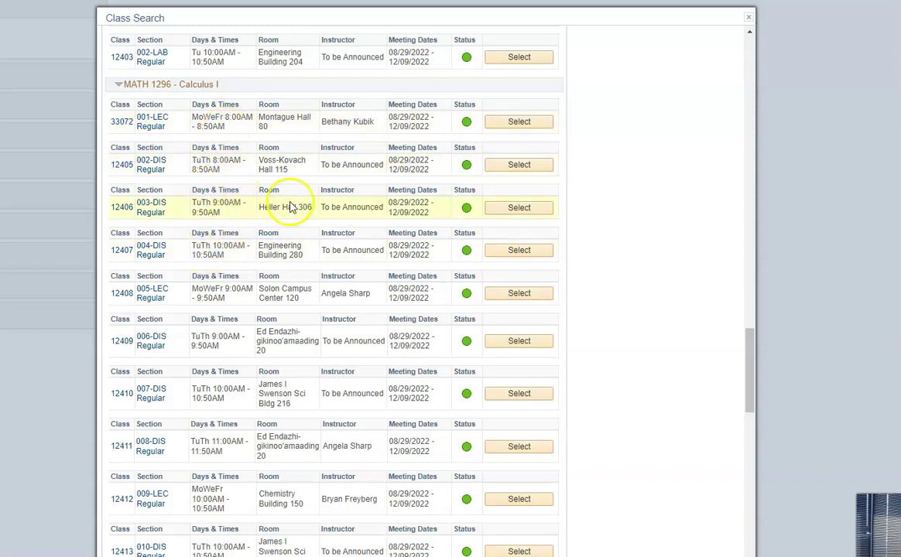
Step: Add MATH 1296 discussion section 003 to the shopping cart, together with its related lecture section 001
click(508, 210)
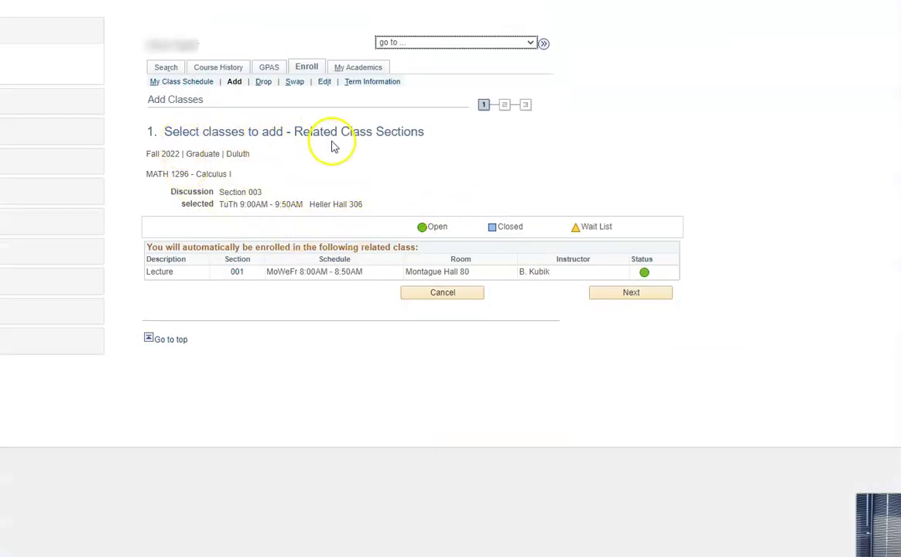
drag(146, 248, 322, 250)
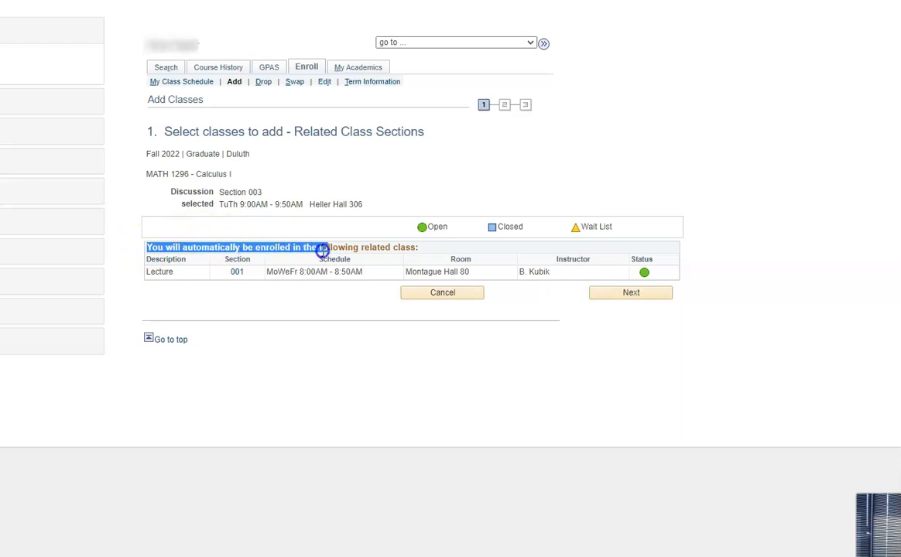
click(279, 279)
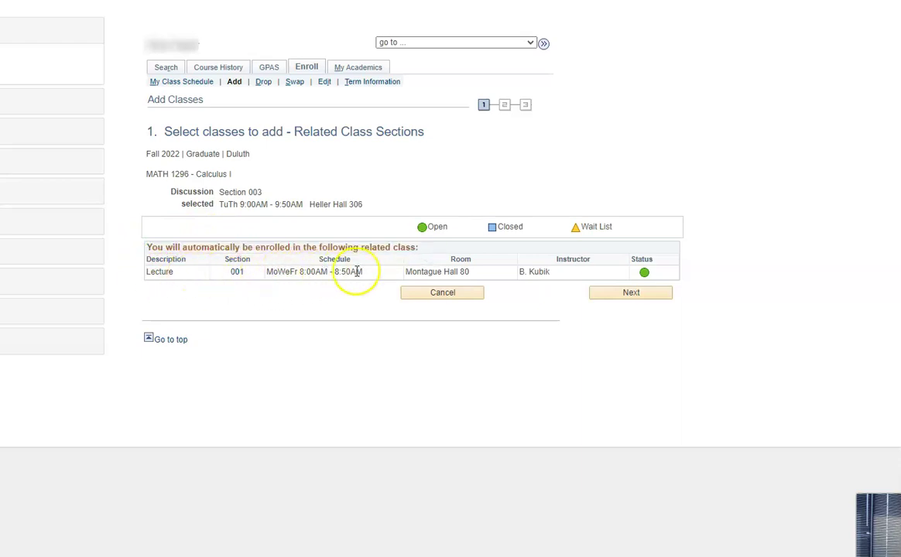
click(631, 294)
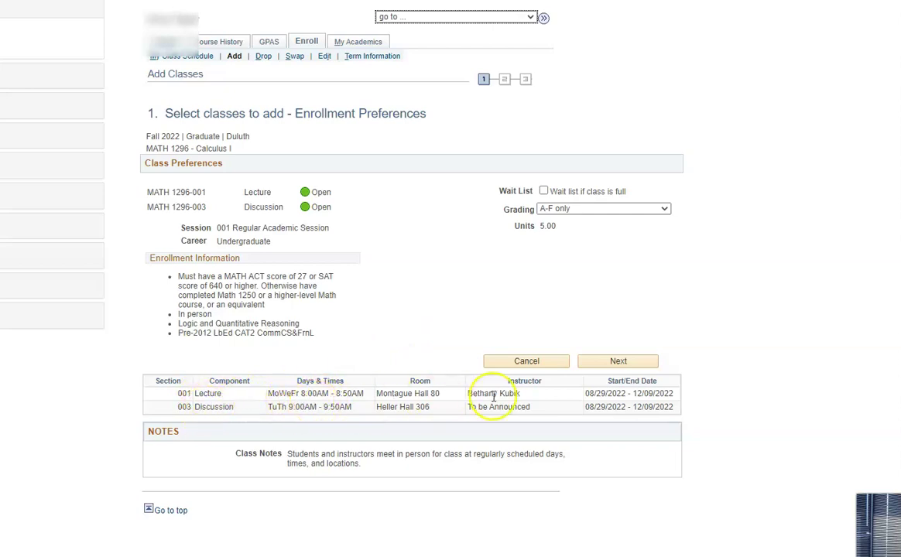
click(617, 361)
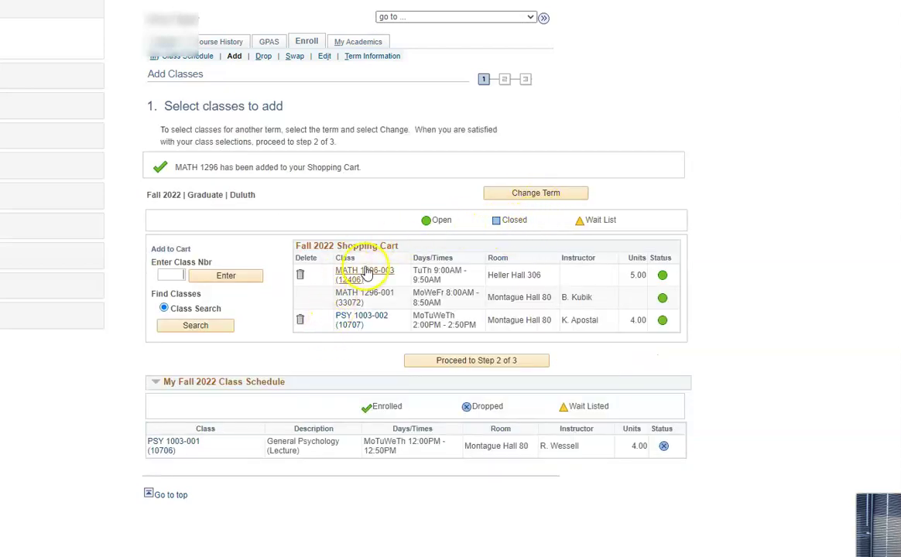
click(357, 325)
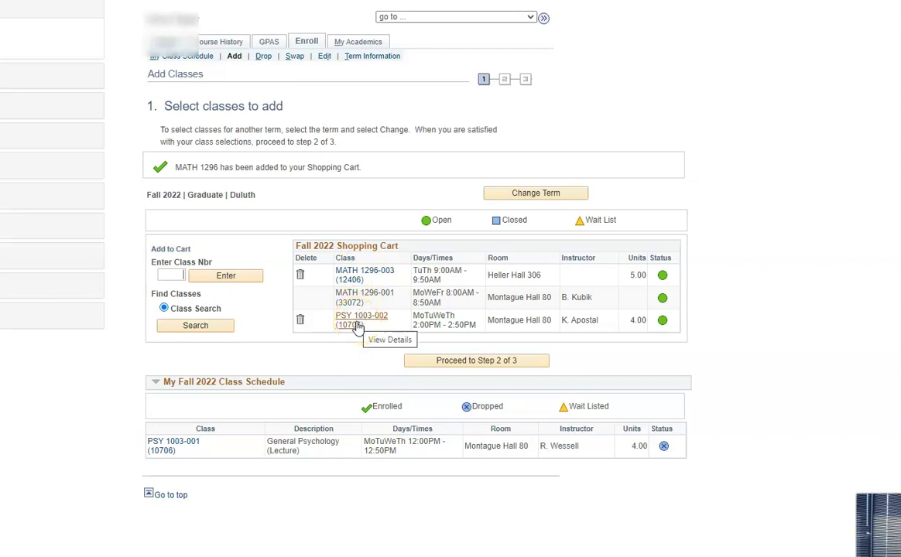
Step: Start another class search and set the course attribute to Duluth Liberal Education
click(350, 284)
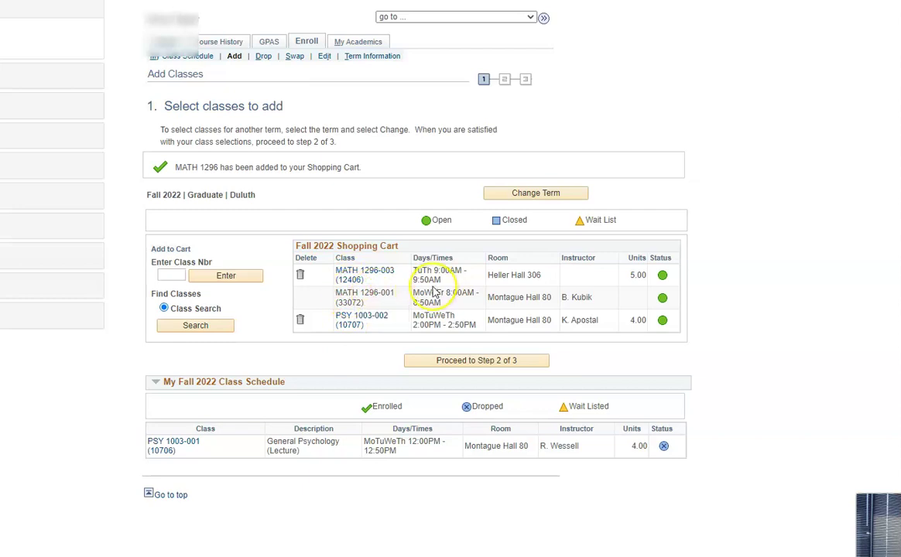
click(180, 328)
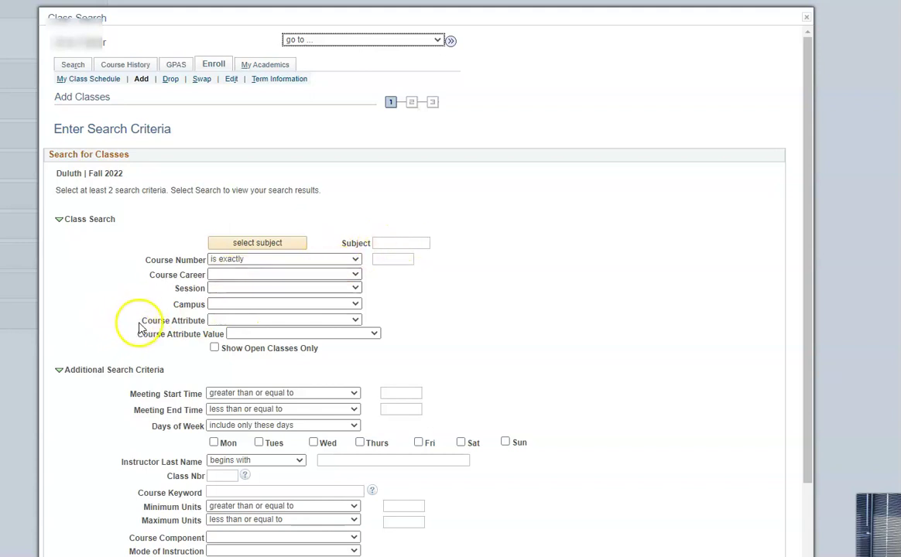
drag(141, 328, 159, 323)
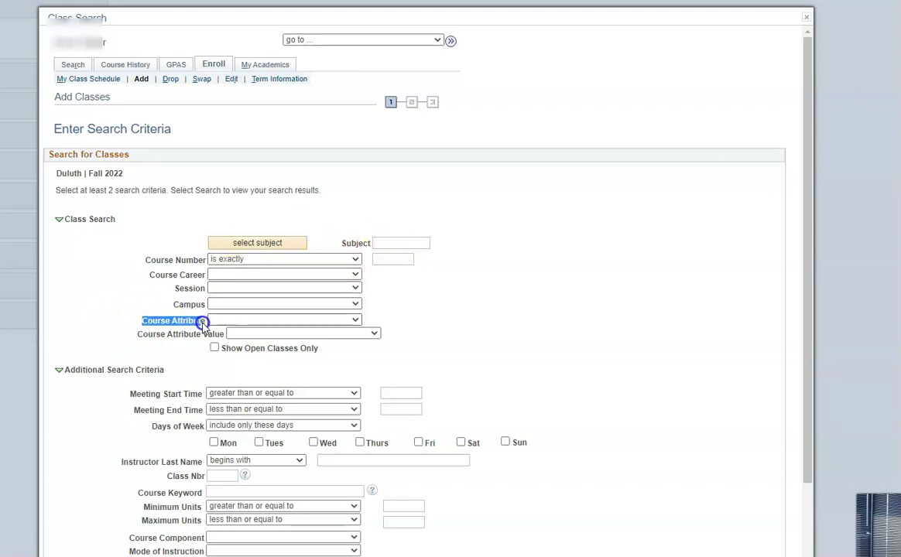
click(145, 336)
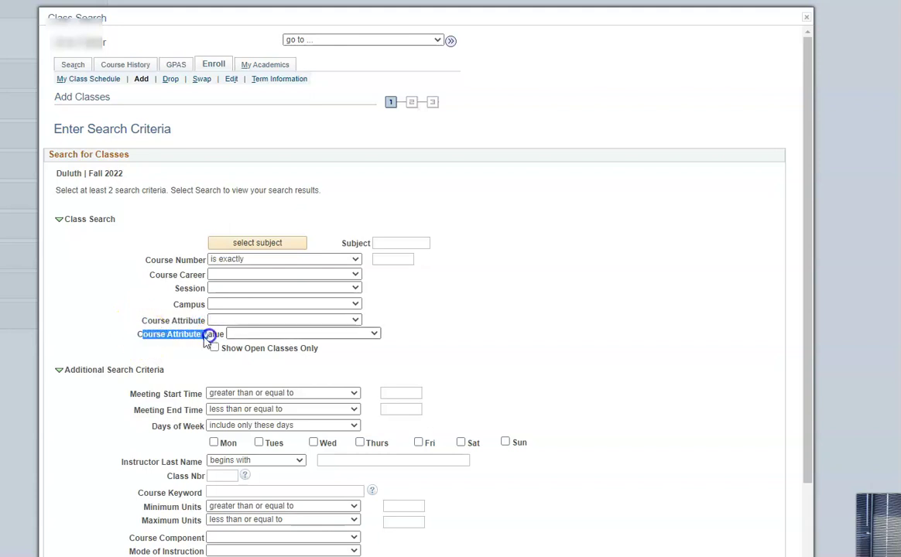
click(180, 321)
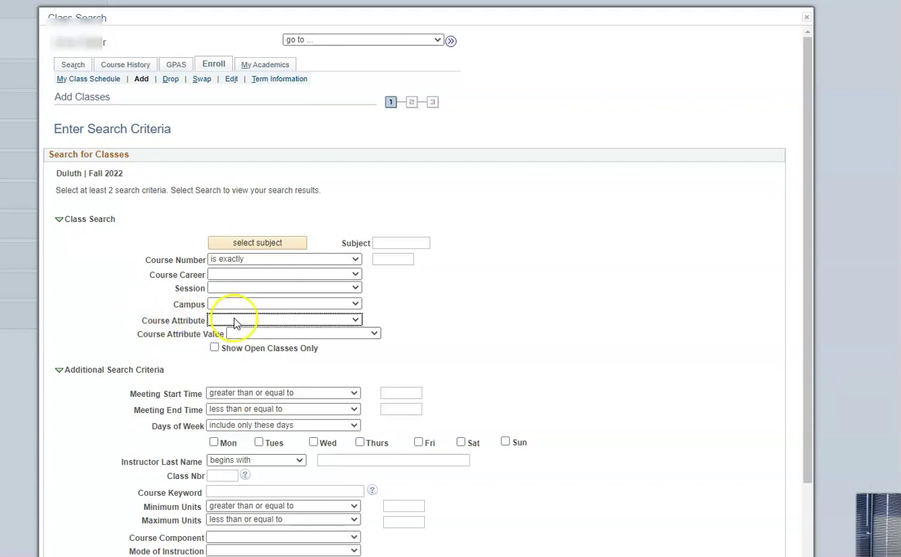
click(235, 321)
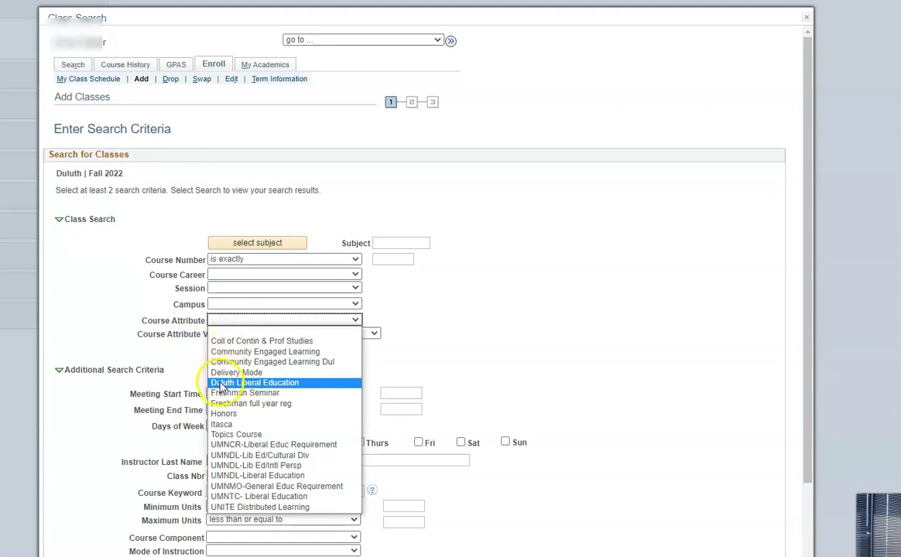
click(220, 383)
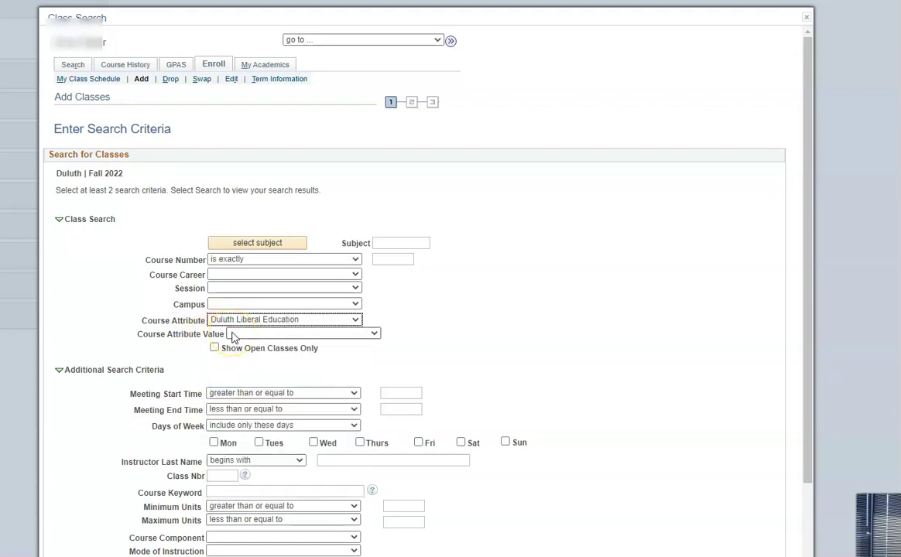
Step: Set the course attribute value to Humanities, restrict the search to open classes only, and run it
click(233, 336)
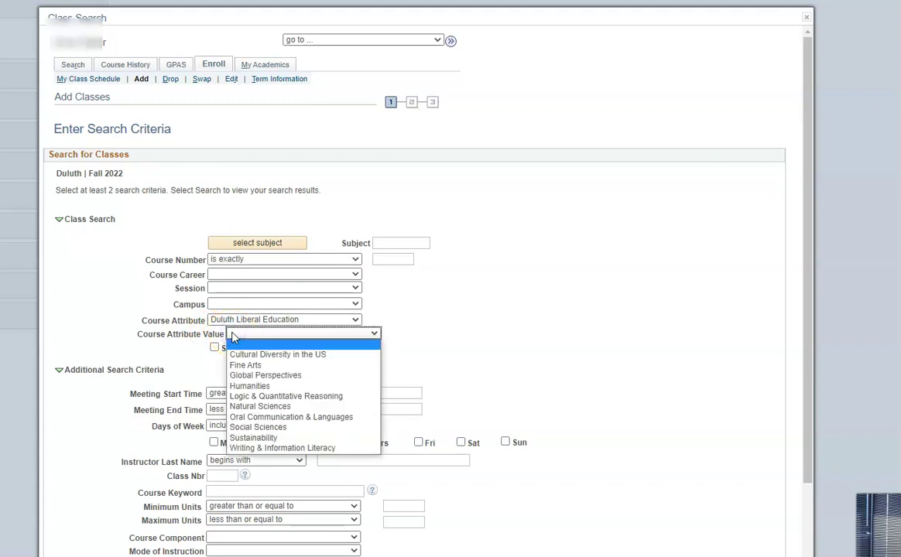
click(250, 387)
click(214, 349)
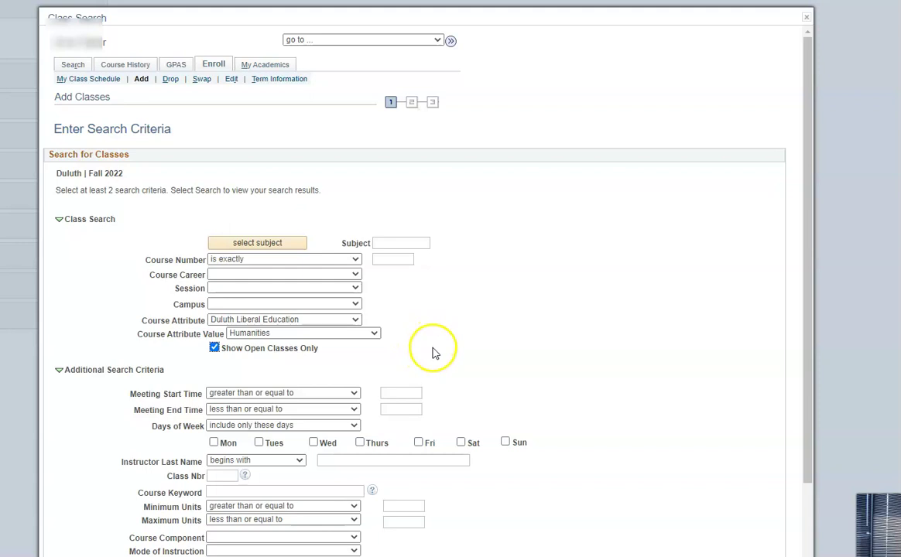
scroll(434, 350, down, 3)
click(461, 475)
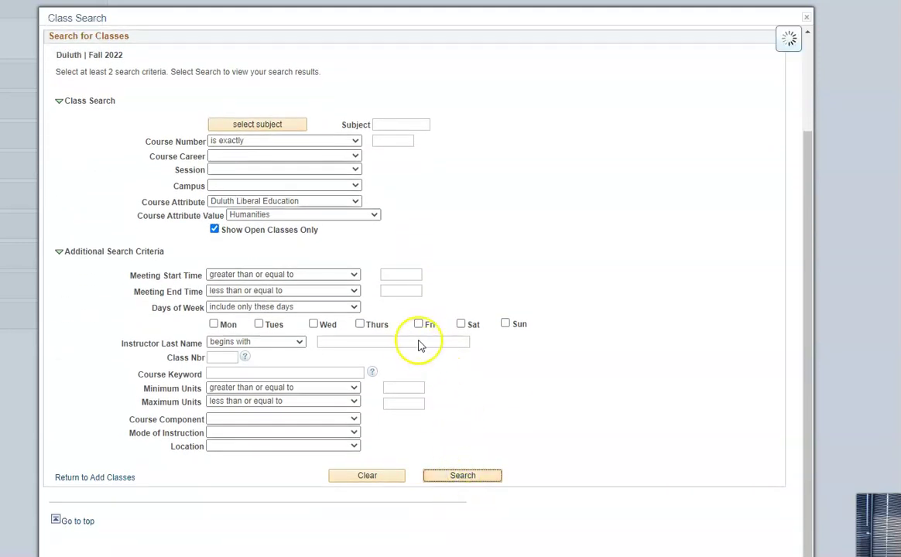
Step: Look through the open Humanities sections found, from the American Indian literature course down to the philosophy courses
scroll(134, 322, down, 5)
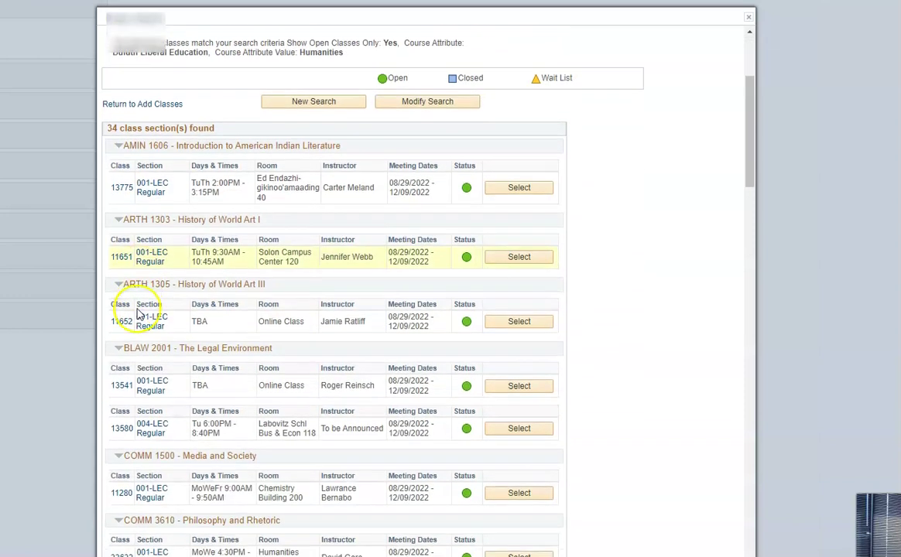
drag(110, 128, 213, 126)
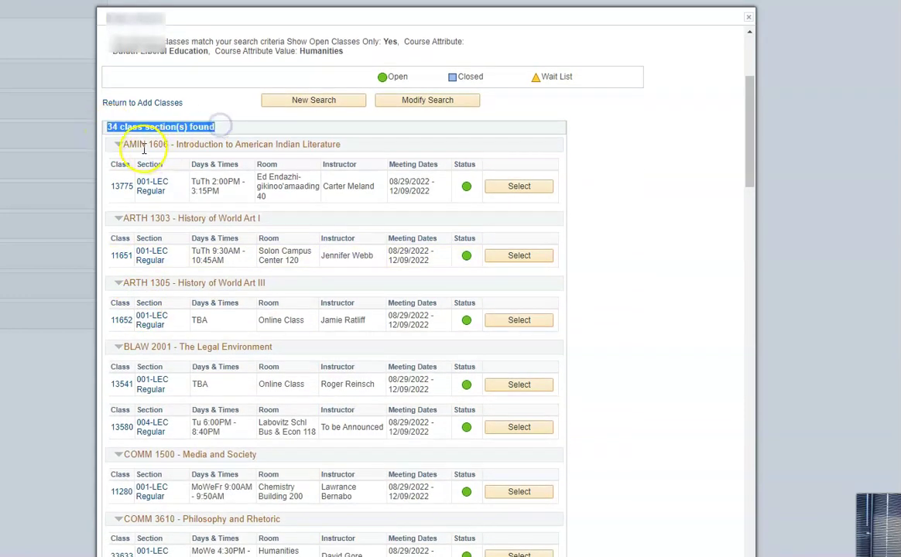
click(242, 138)
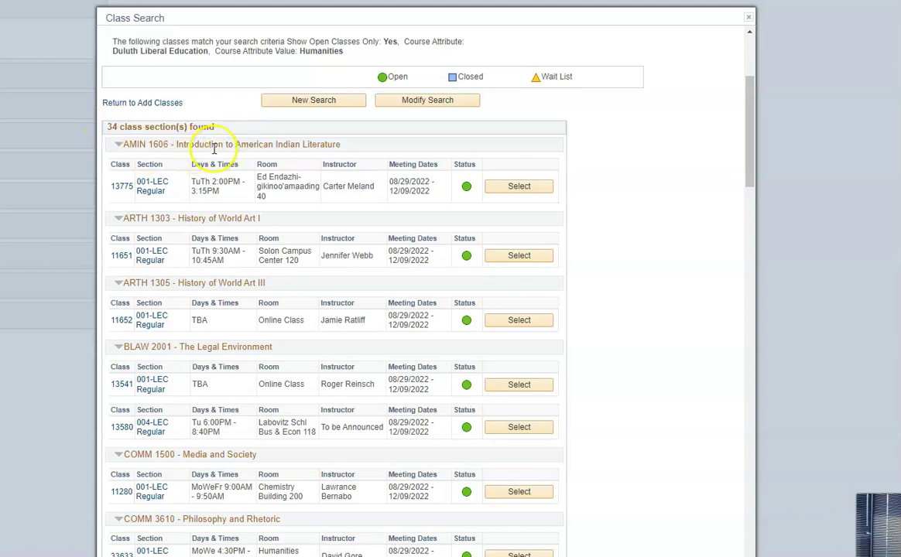
scroll(158, 223, down, 5)
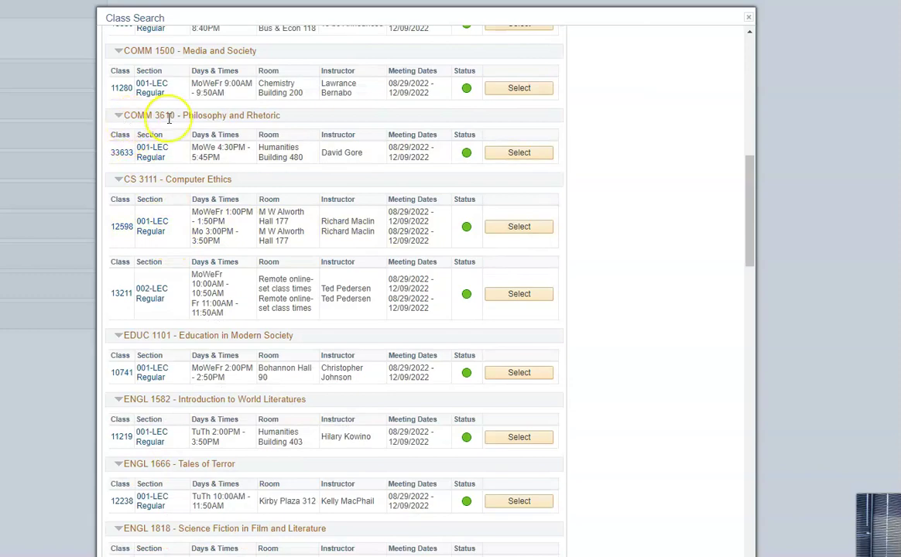
scroll(198, 245, down, 1)
scroll(198, 244, down, 3)
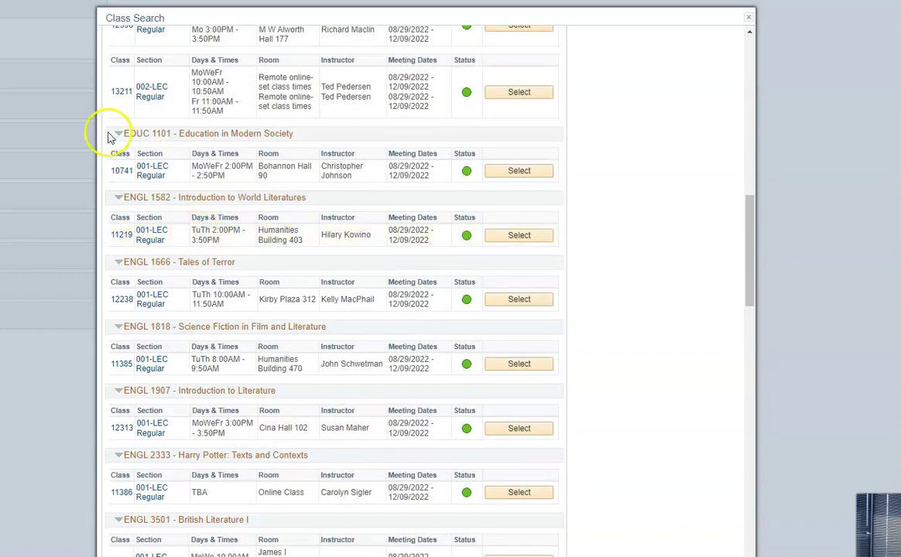
scroll(209, 197, down, 6)
scroll(207, 206, down, 7)
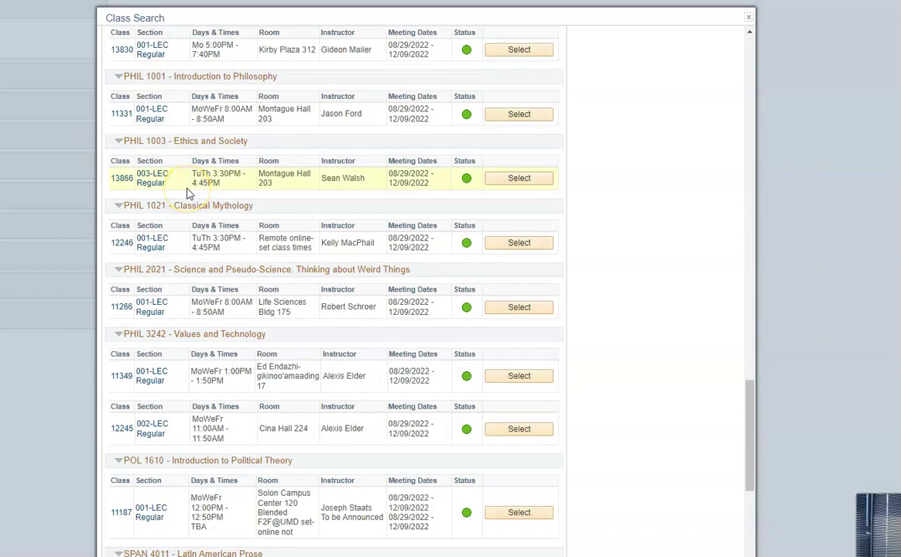
Step: Go back to COMM 1500 - Media and Society in the results and add lecture section 001 to the shopping cart
scroll(188, 194, up, 6)
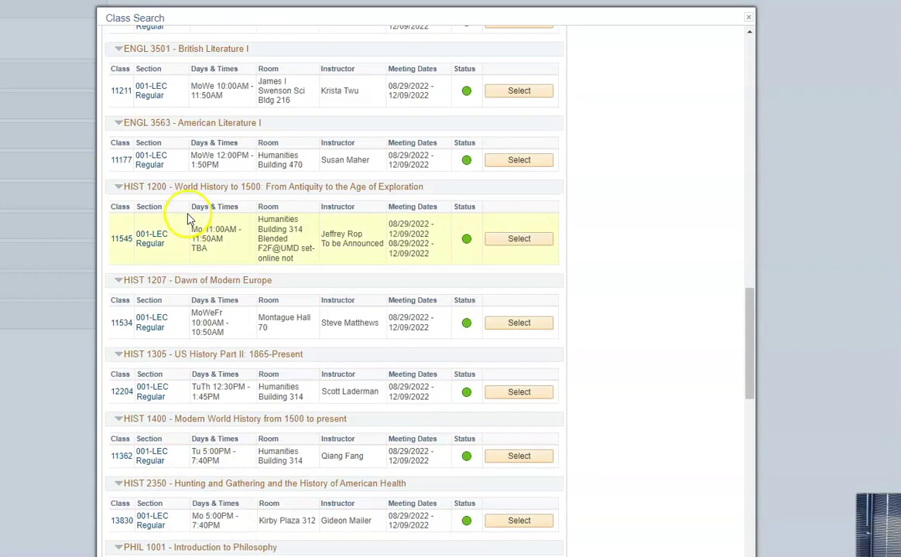
scroll(195, 226, up, 2)
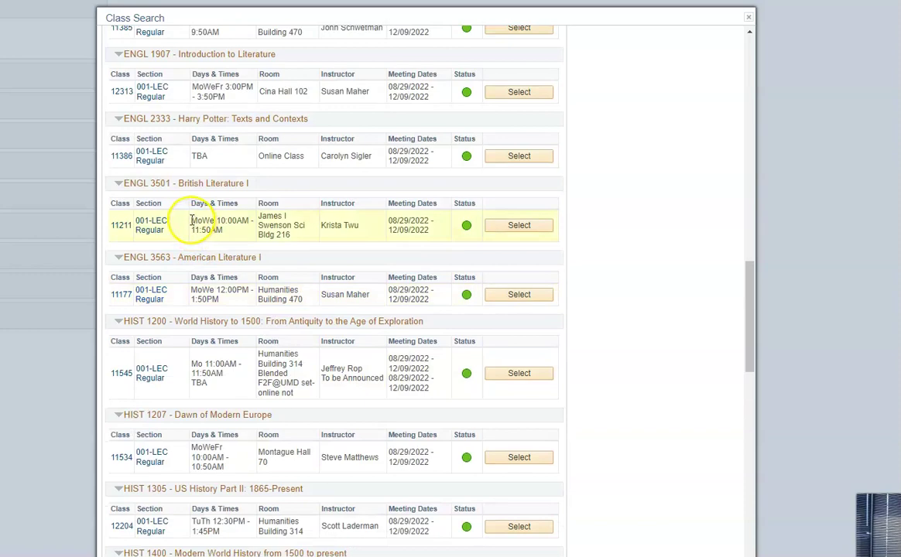
scroll(193, 224, up, 9)
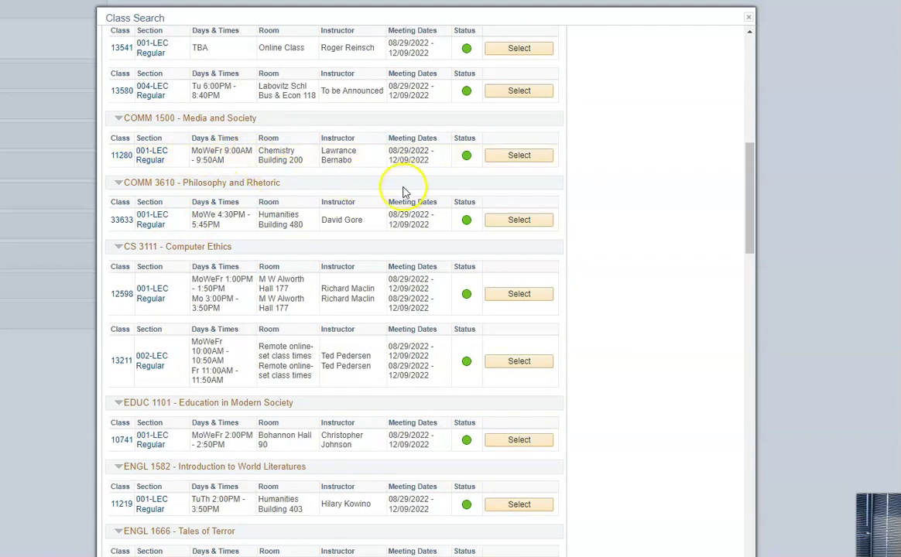
click(503, 156)
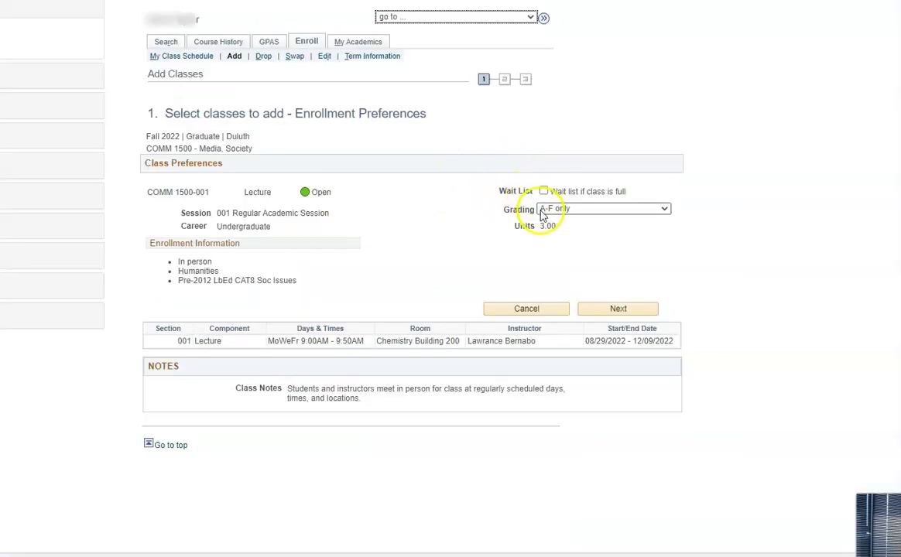
click(598, 310)
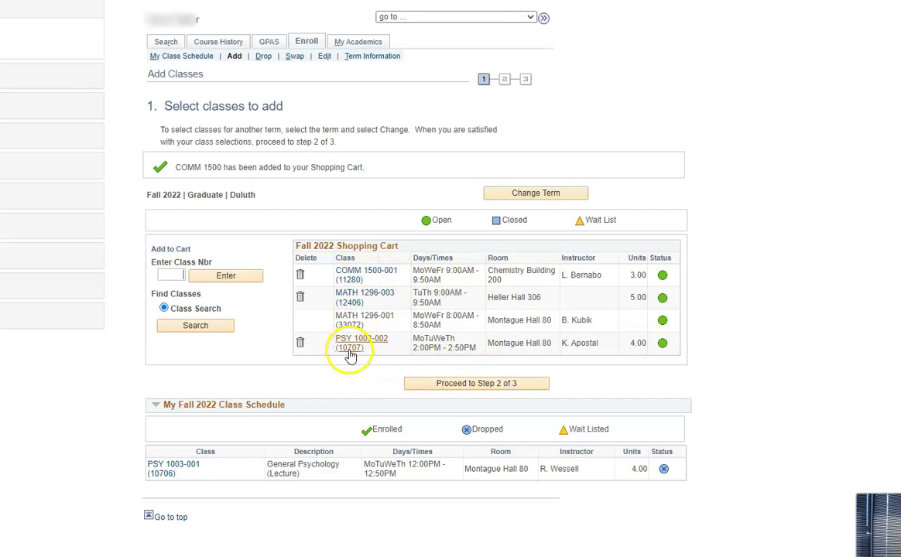
Step: Run another class search for Health courses with a course number greater than or equal to 3000
click(182, 326)
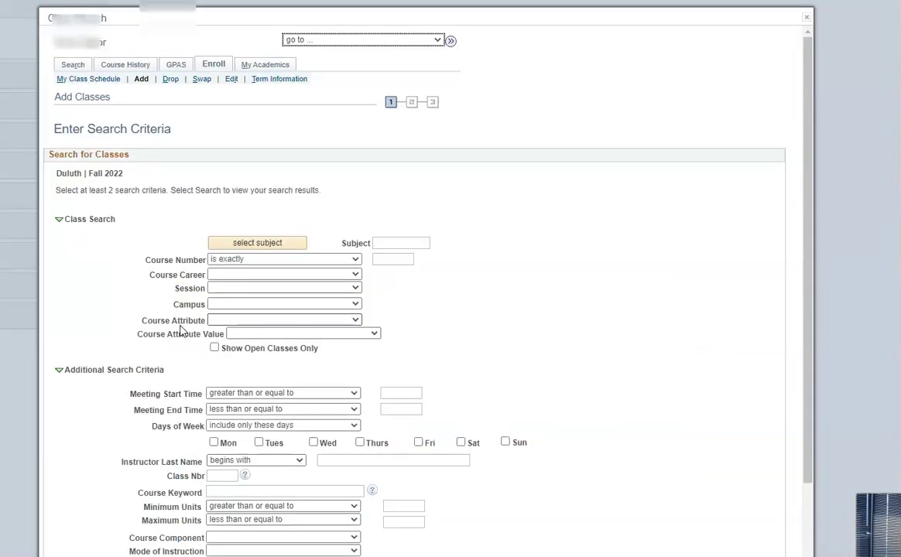
click(413, 242)
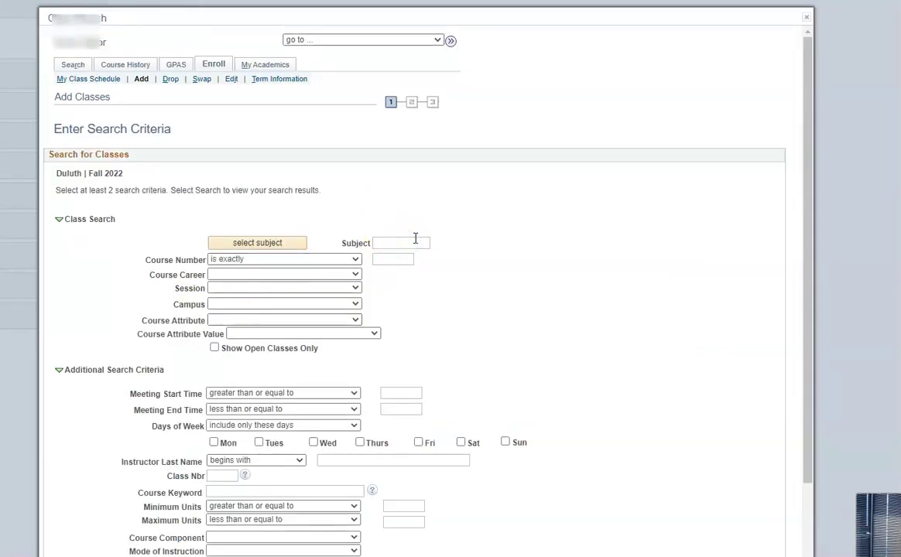
key(Tab)
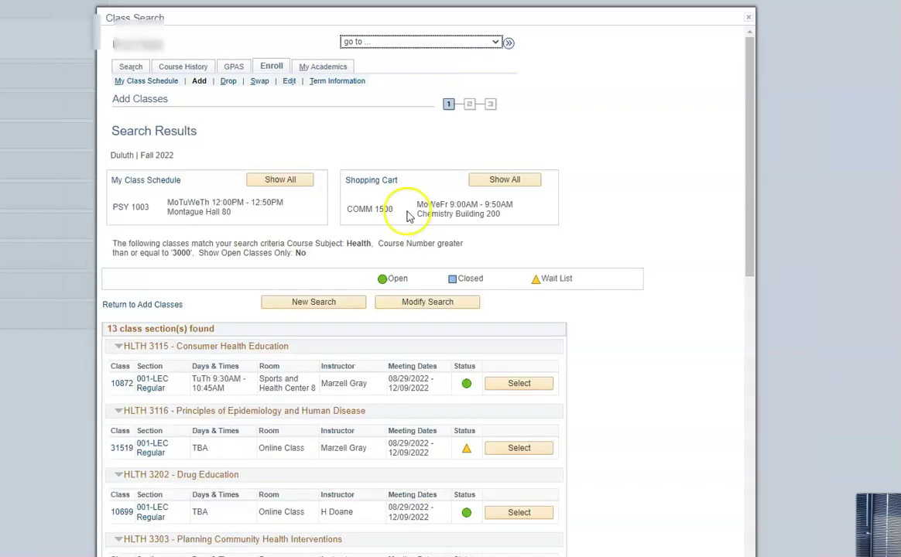
Step: Open the class details of HLTH 3303 - Planning Community Health Interventions, section 001, and examine its enrollment requirements
scroll(171, 251, down, 3)
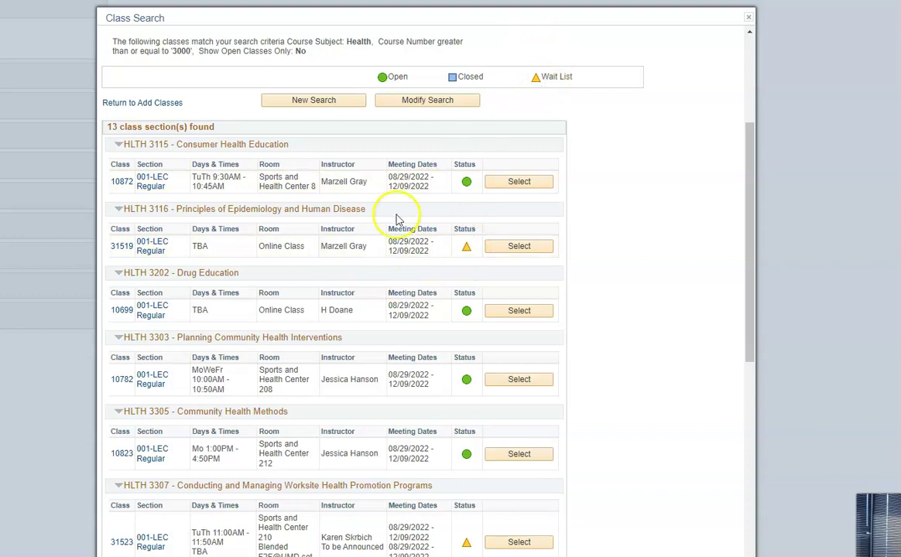
scroll(166, 338, down, 3)
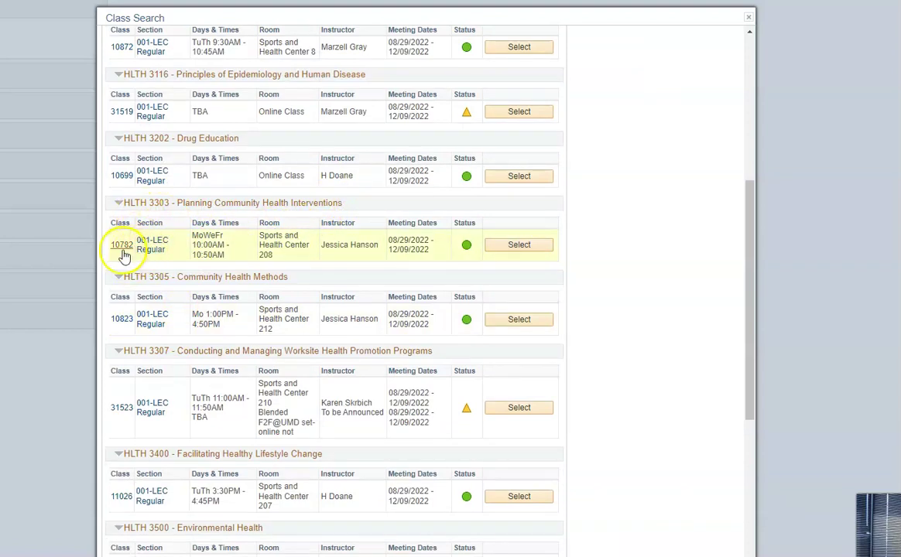
click(152, 247)
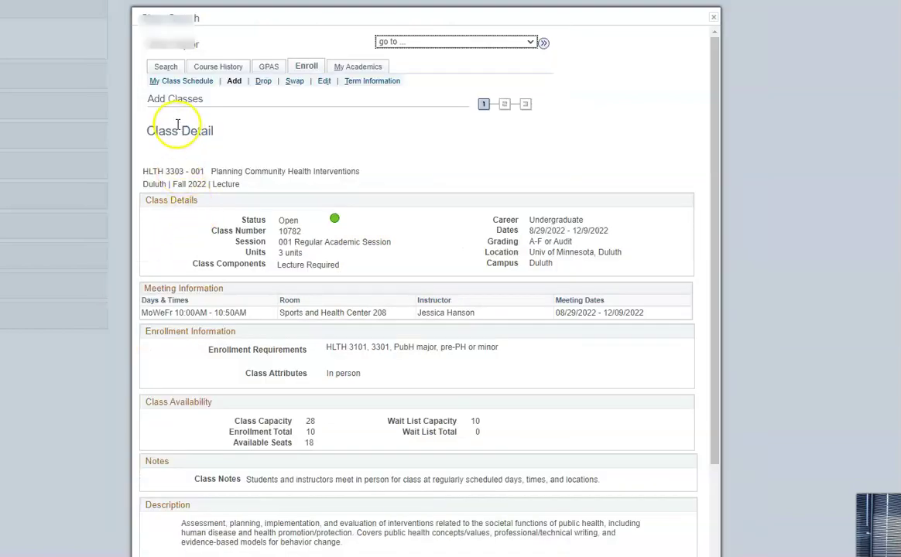
drag(147, 132, 227, 135)
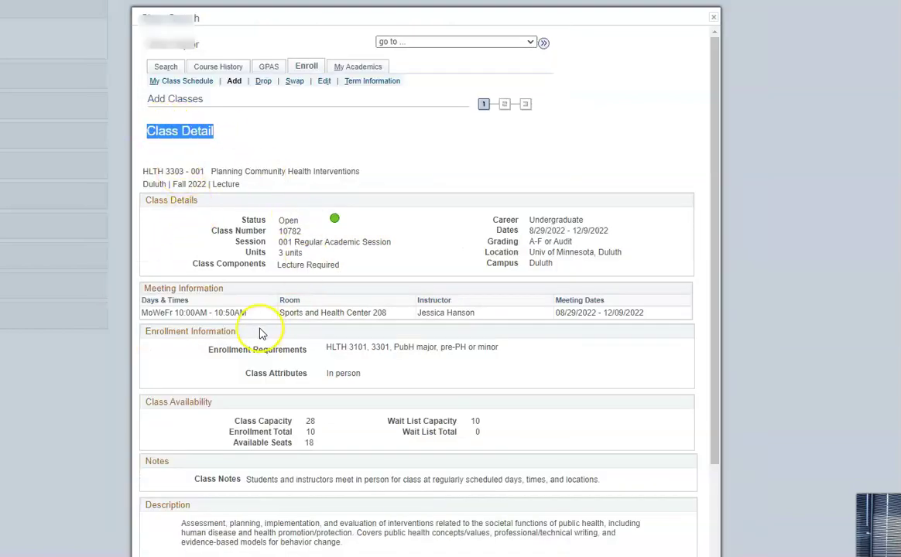
scroll(255, 321, down, 1)
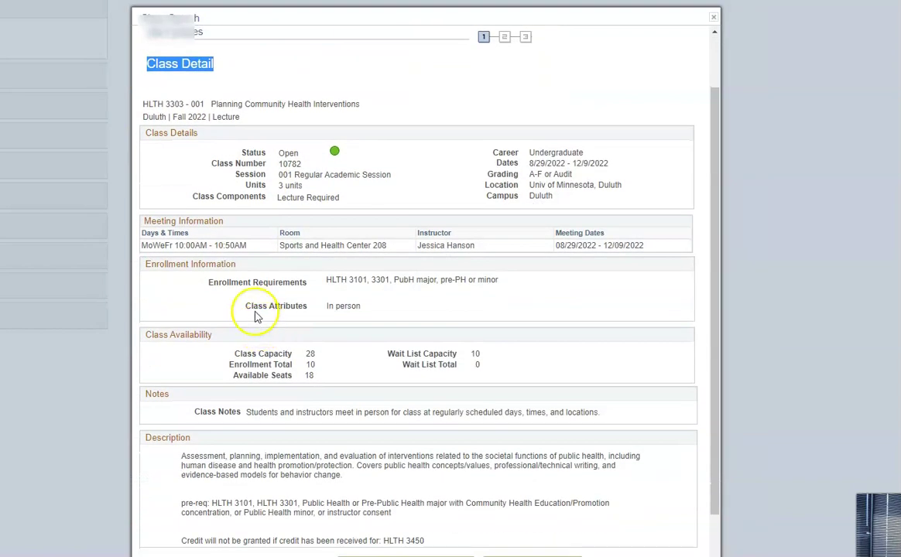
click(338, 280)
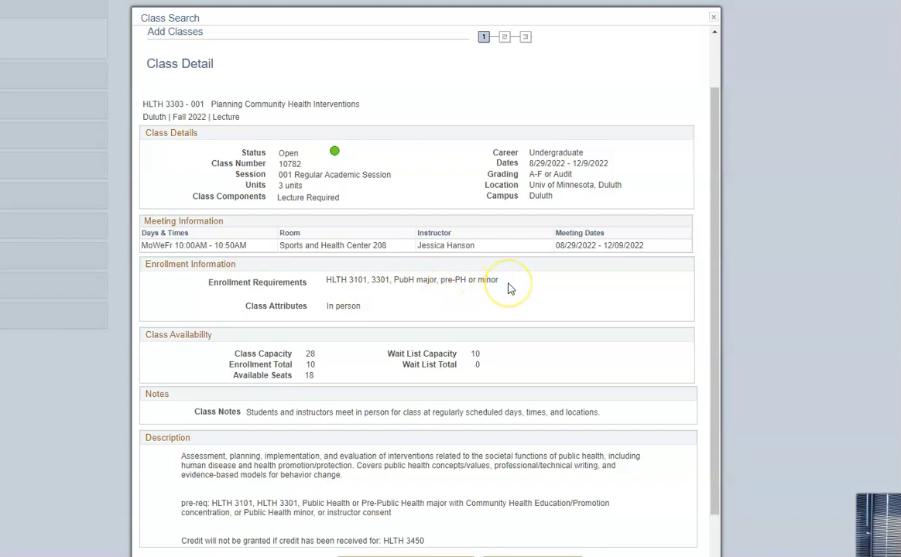
Step: Select HLTH 3303 section 001 from its class details and add it to the shopping cart with A-F only grading
scroll(349, 379, down, 2)
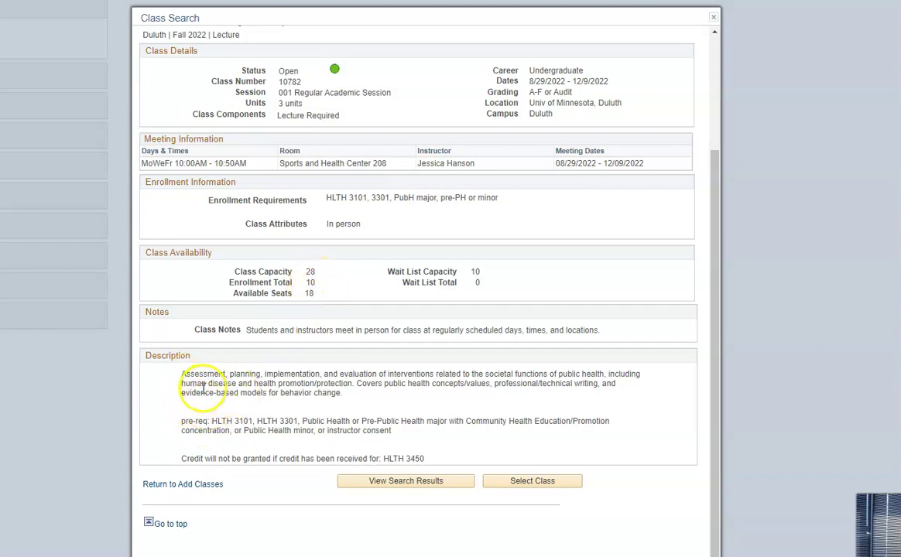
click(513, 481)
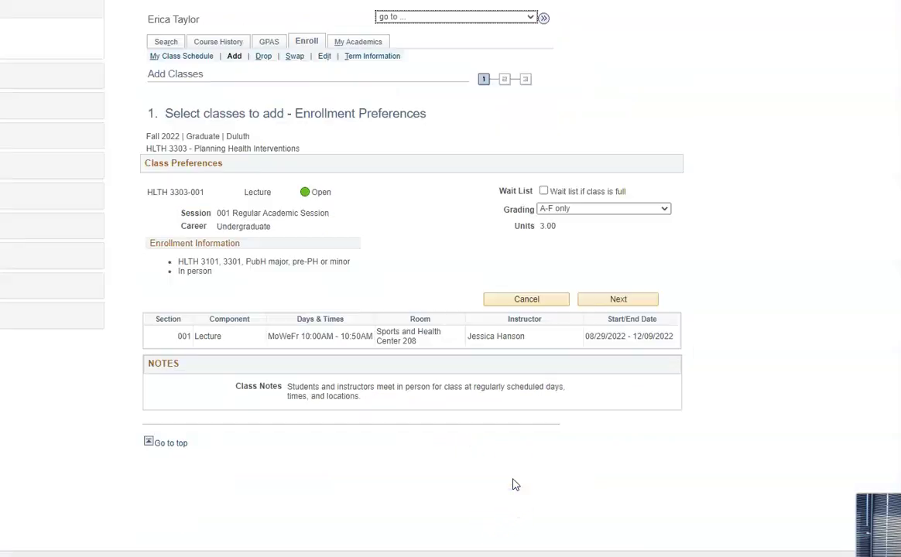
click(592, 301)
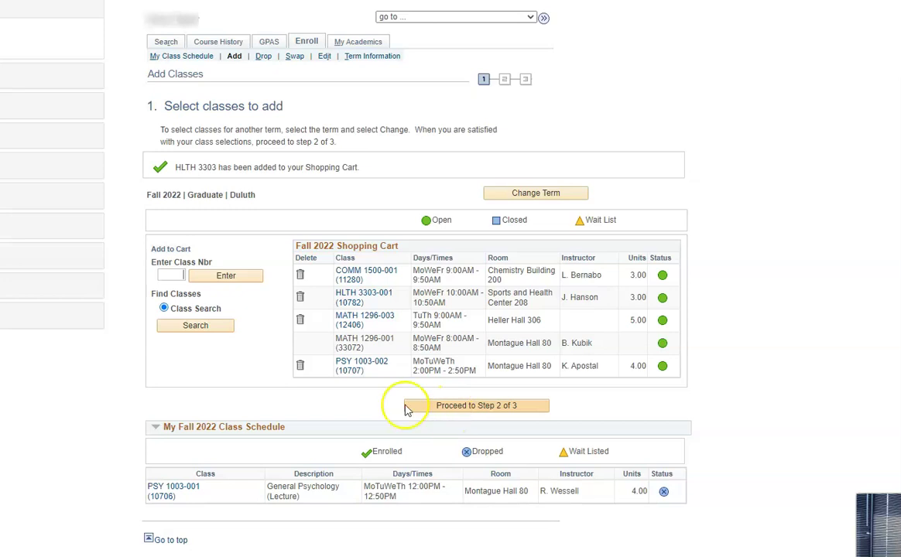
Step: Proceed to the class confirmation and finish enrolling in all classes in the Fall 2022 shopping cart
click(447, 409)
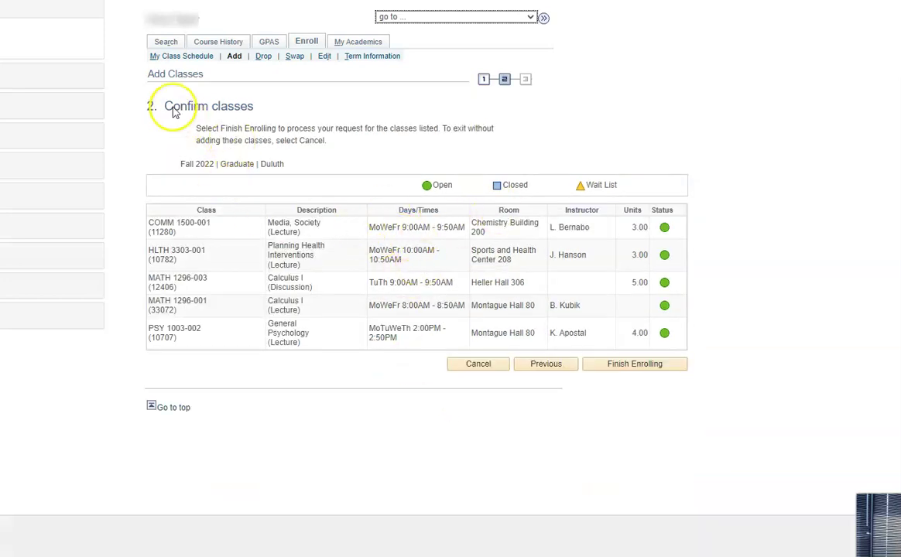
click(631, 371)
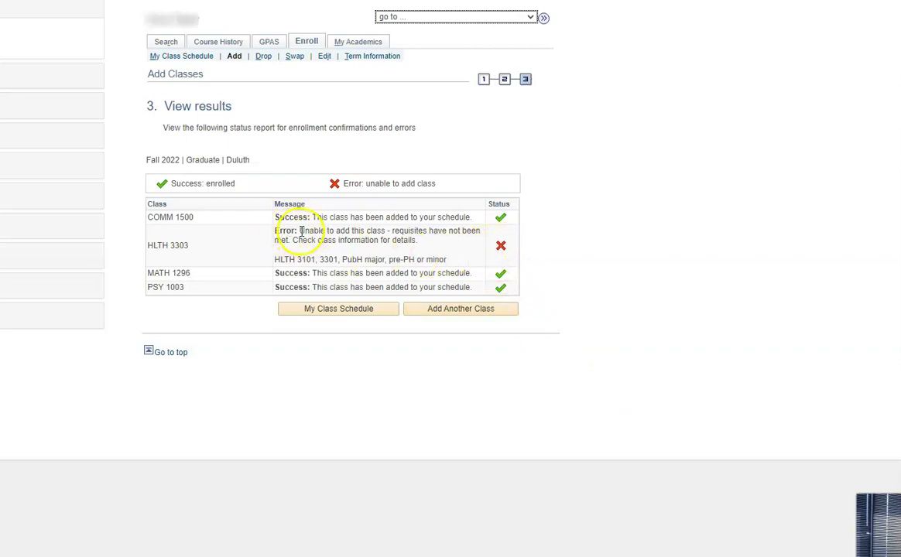
Step: Examine the enrollment results and the requisite message listed for HLTH 3303
click(292, 259)
drag(341, 259, 341, 259)
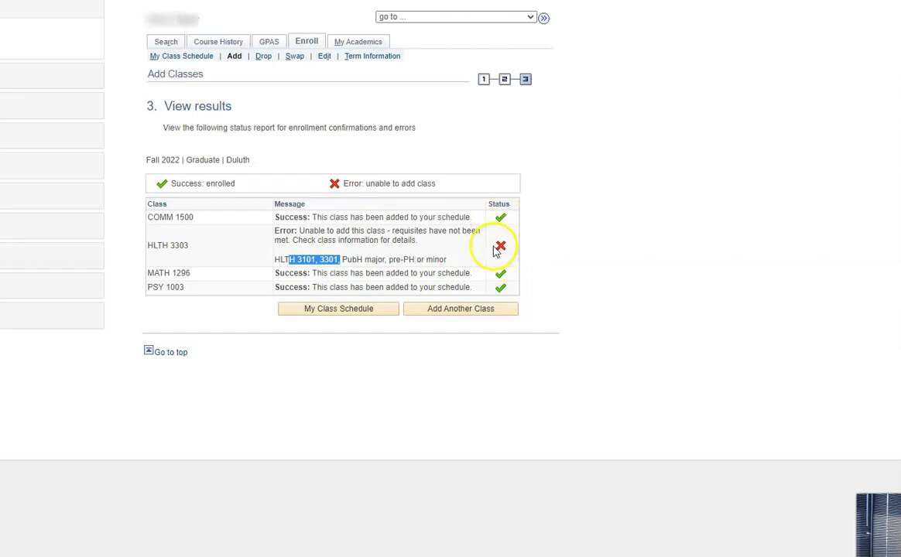
click(484, 355)
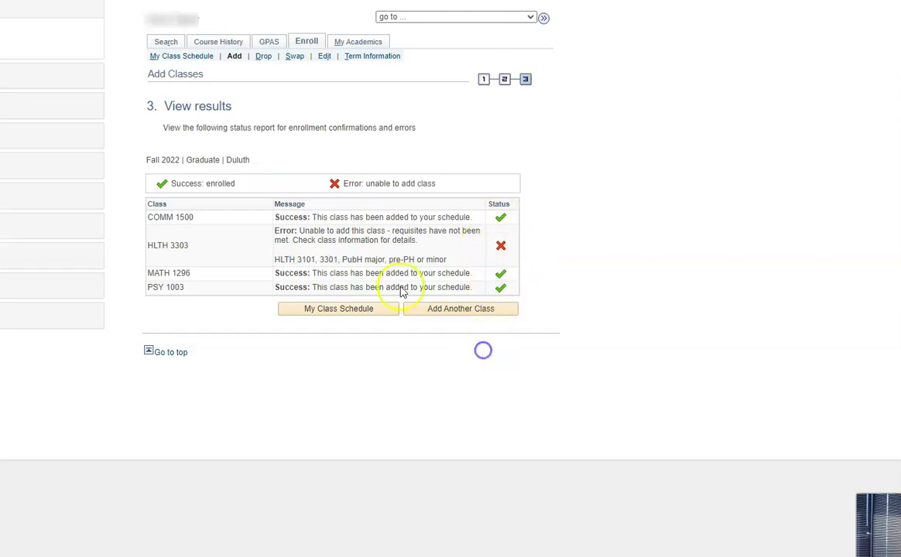
Step: Open the Fall 2022 class schedule and switch it to the weekly calendar view to check class times and rooms
click(180, 57)
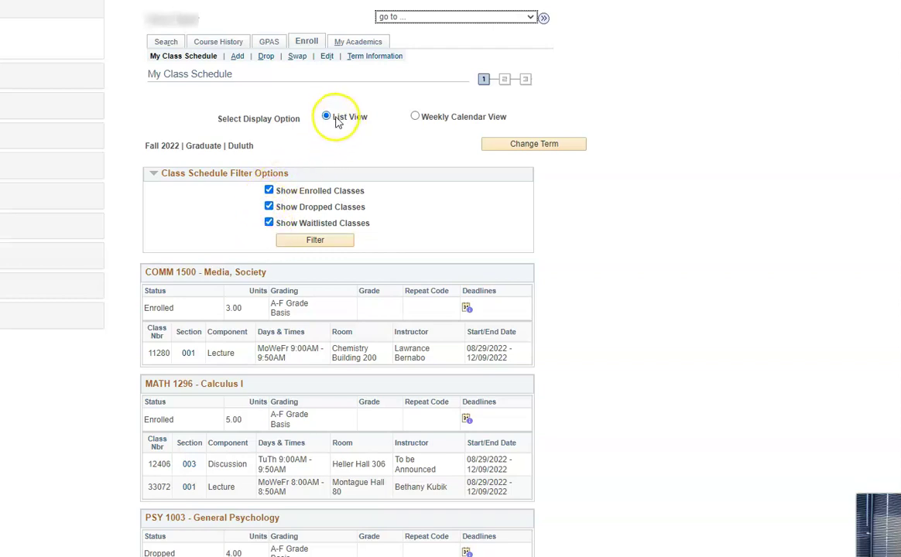
click(415, 116)
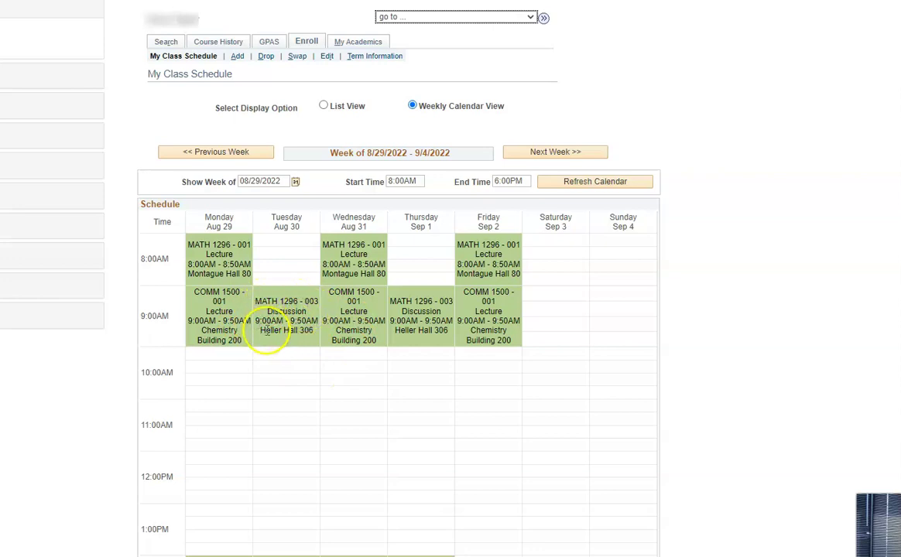
drag(261, 331, 277, 330)
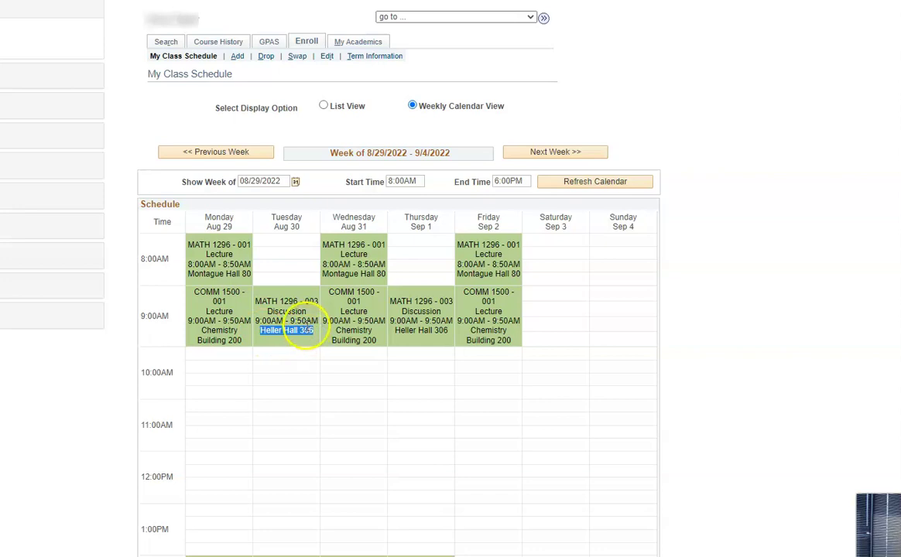
Step: Return to adding classes for the Fall 2022 term and delete HLTH 3303-001 from the shopping cart
scroll(282, 218, up, 3)
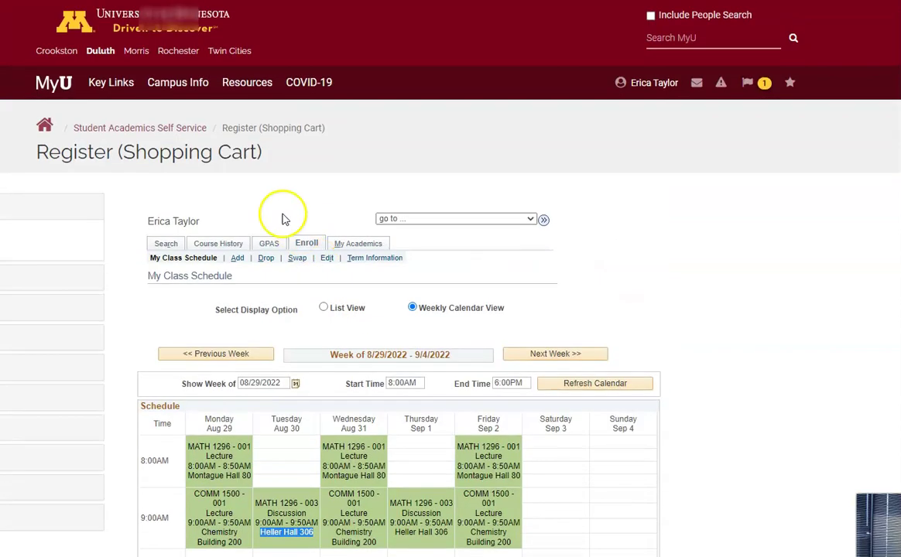
click(239, 259)
click(155, 390)
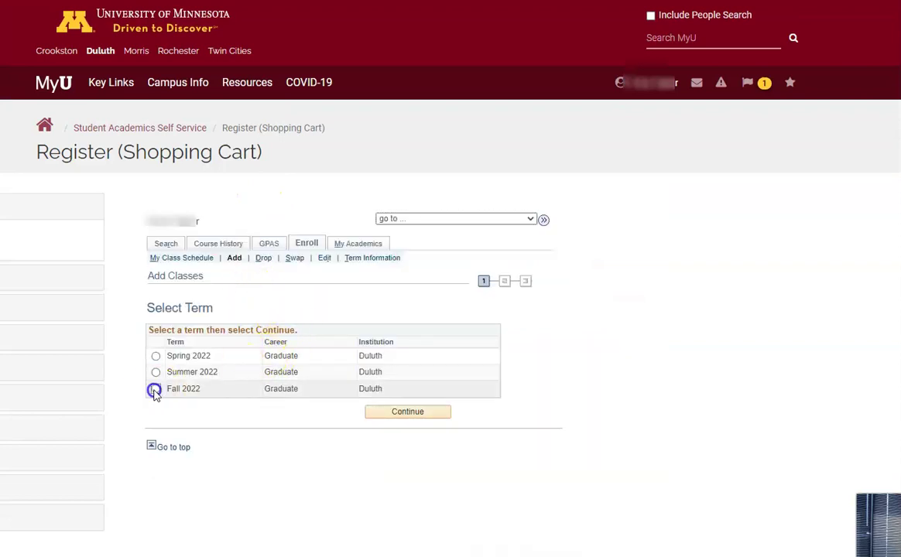
click(407, 417)
scroll(364, 372, down, 3)
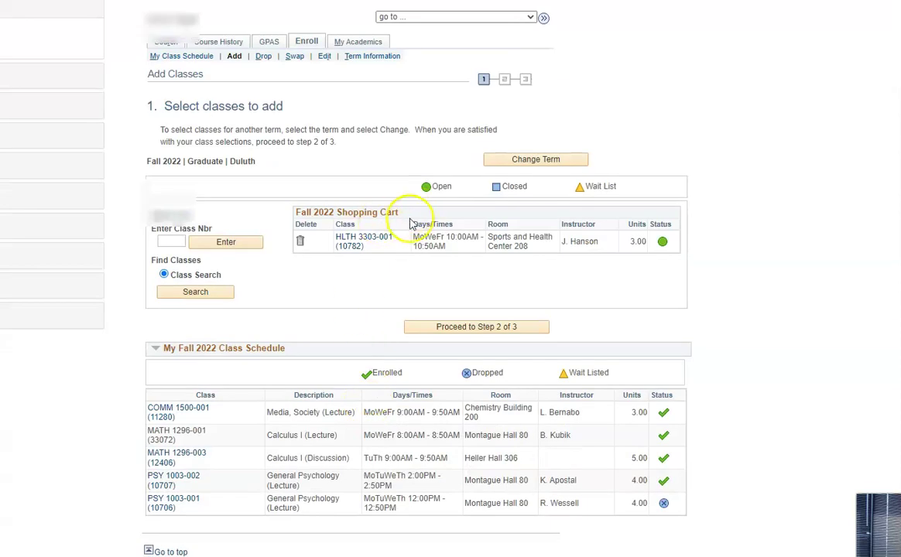
scroll(388, 248, up, 1)
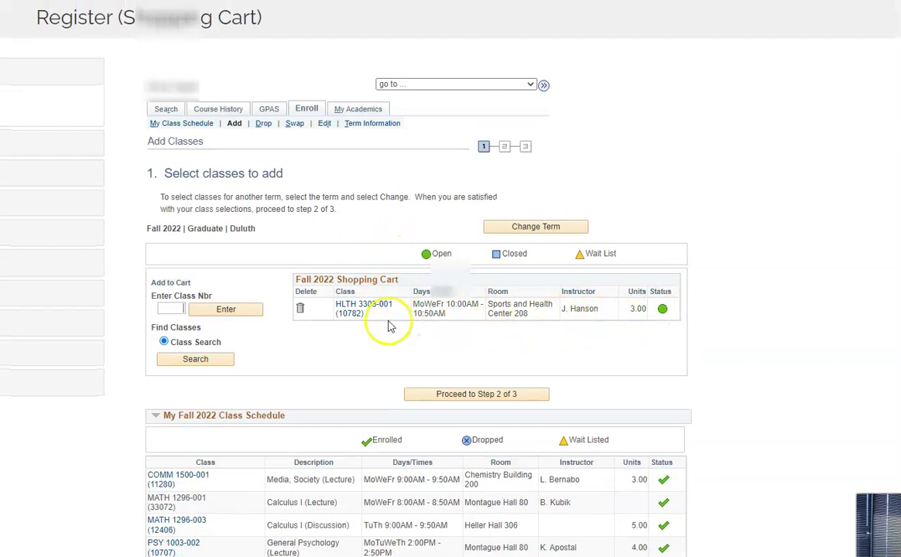
scroll(302, 313, down, 1)
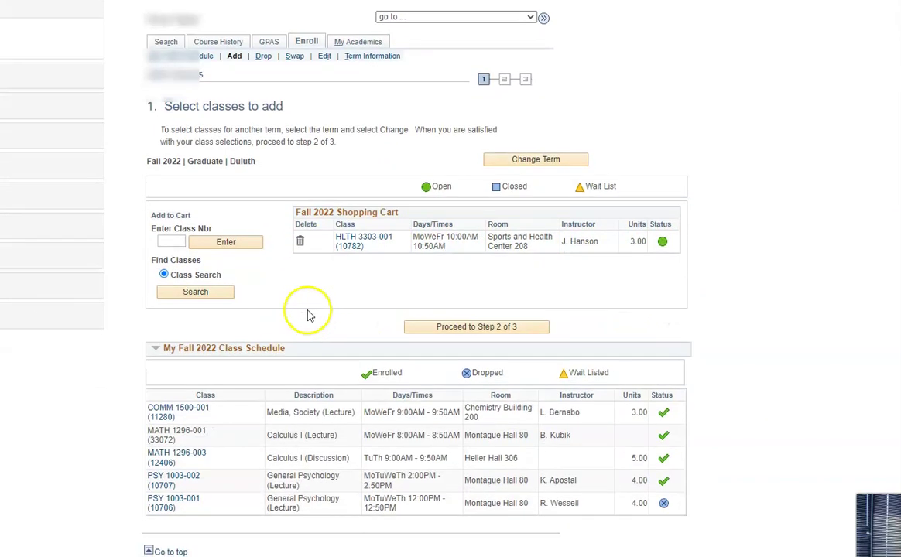
click(300, 243)
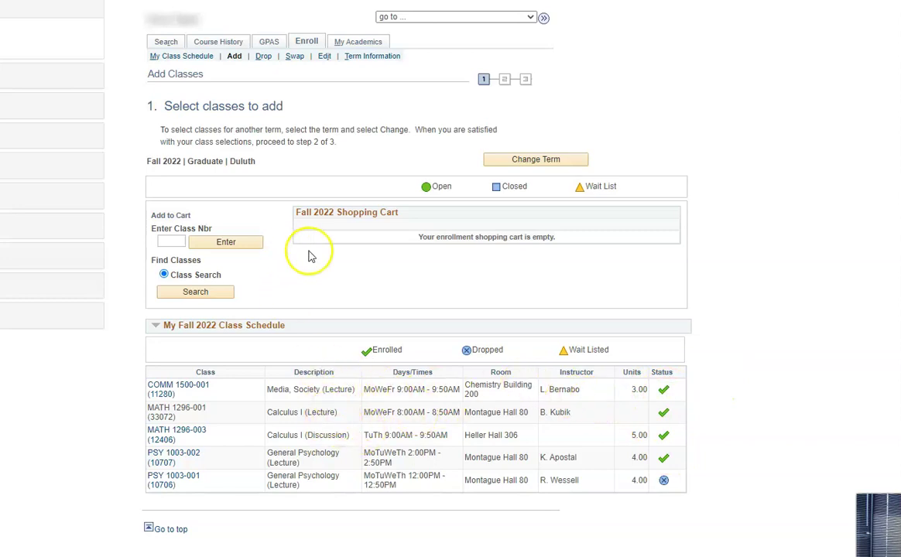
Step: Drop MATH 1296-003 with its linked lecture from the Fall 2022 classes and finish dropping
click(263, 57)
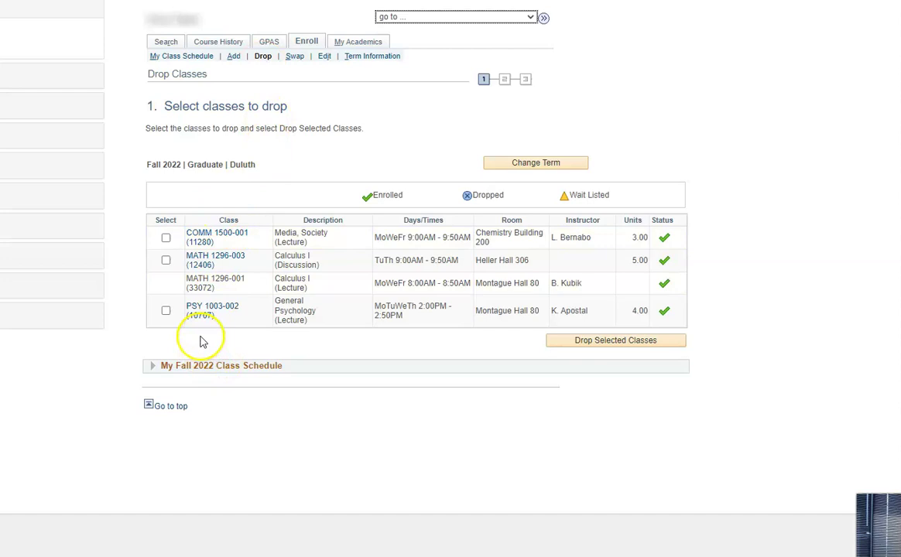
click(165, 263)
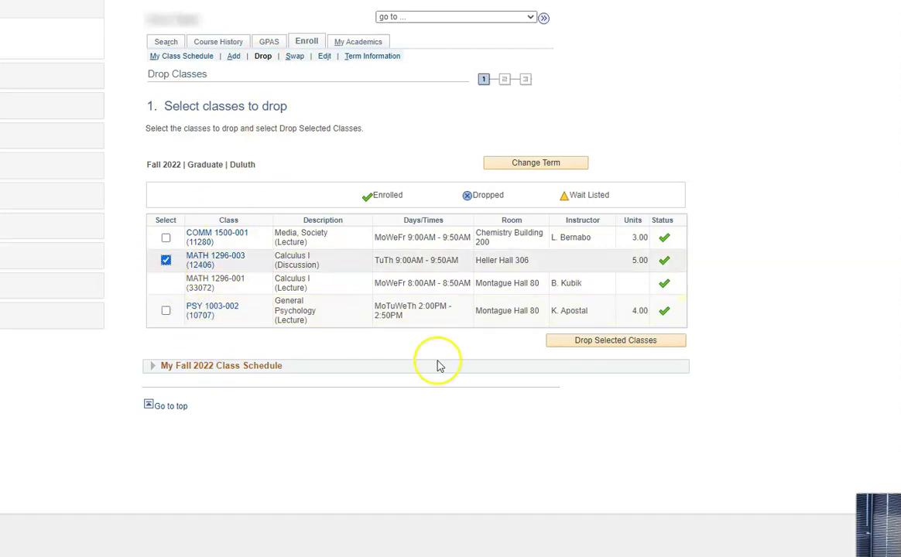
click(588, 342)
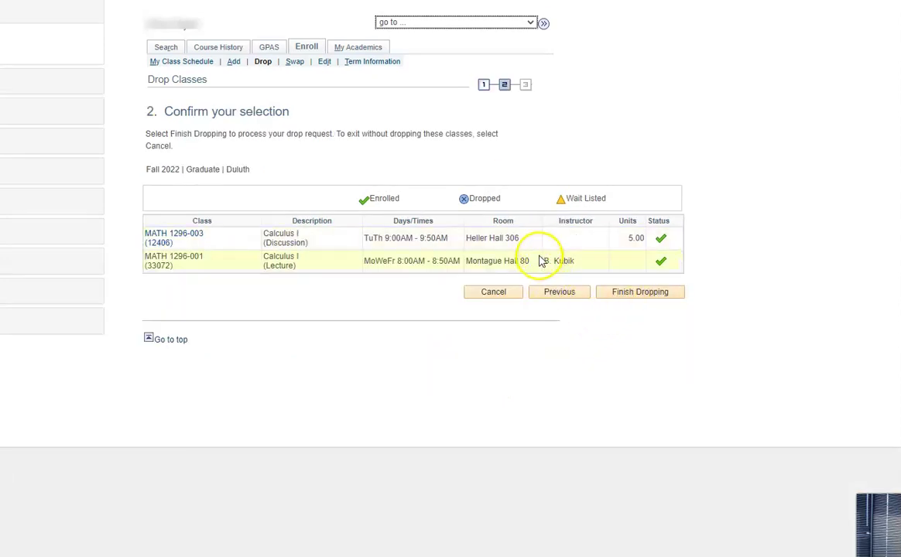
click(636, 294)
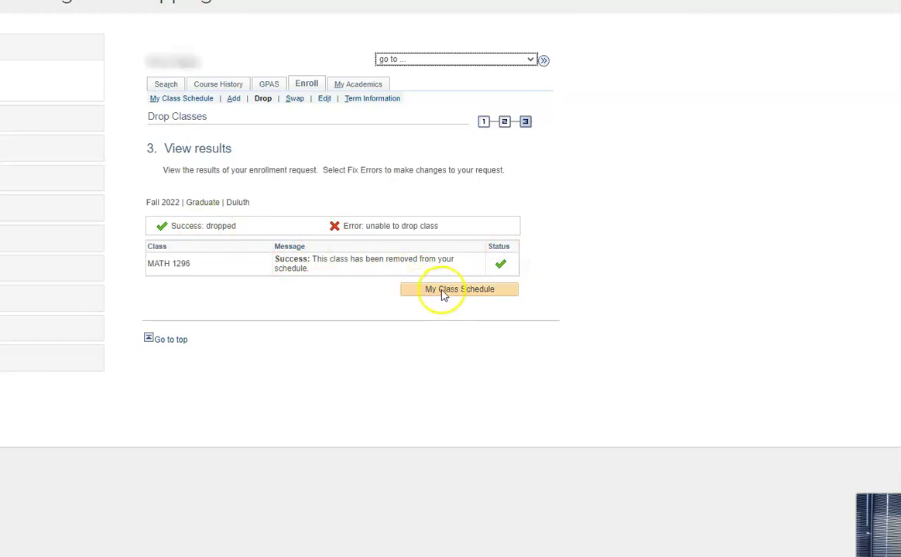
Step: Check the status of MATH 1296 in the class schedule list and review the remaining classes in the weekly calendar
click(185, 100)
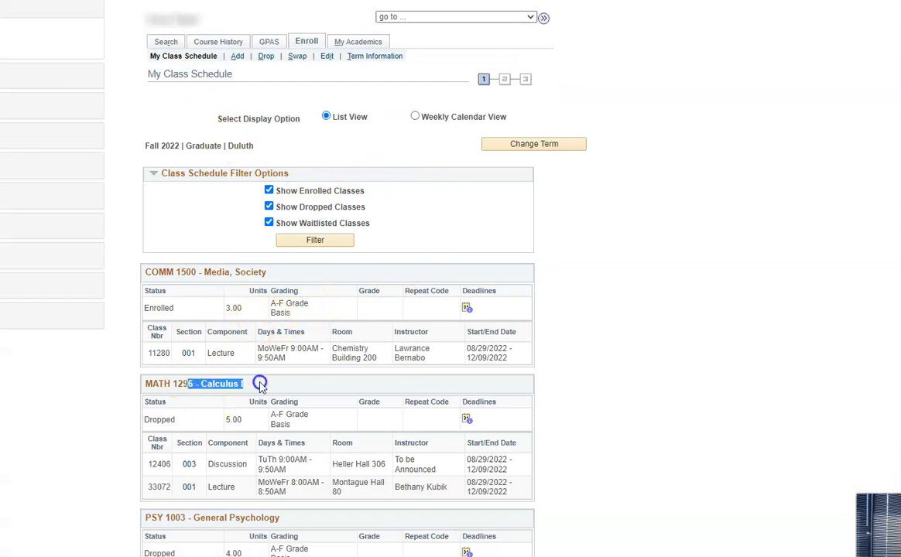
double_click(147, 420)
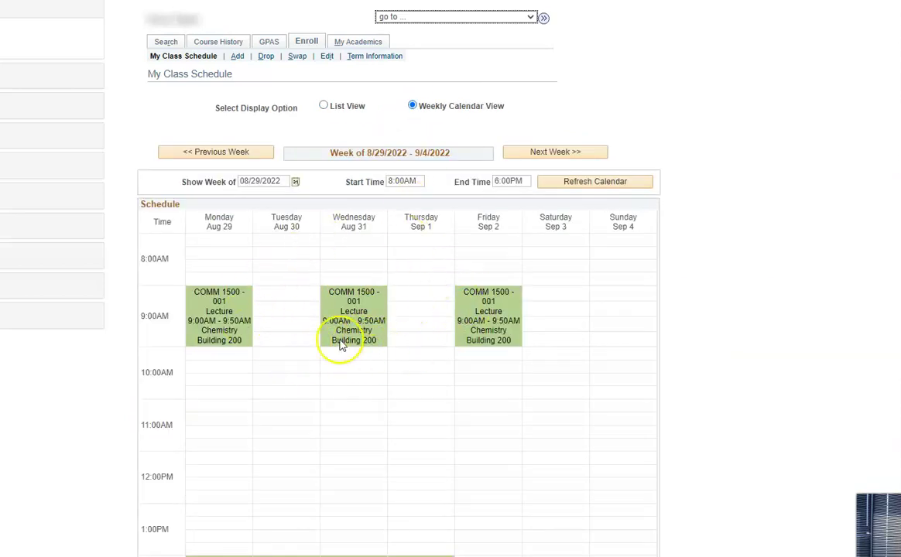
scroll(309, 364, down, 1)
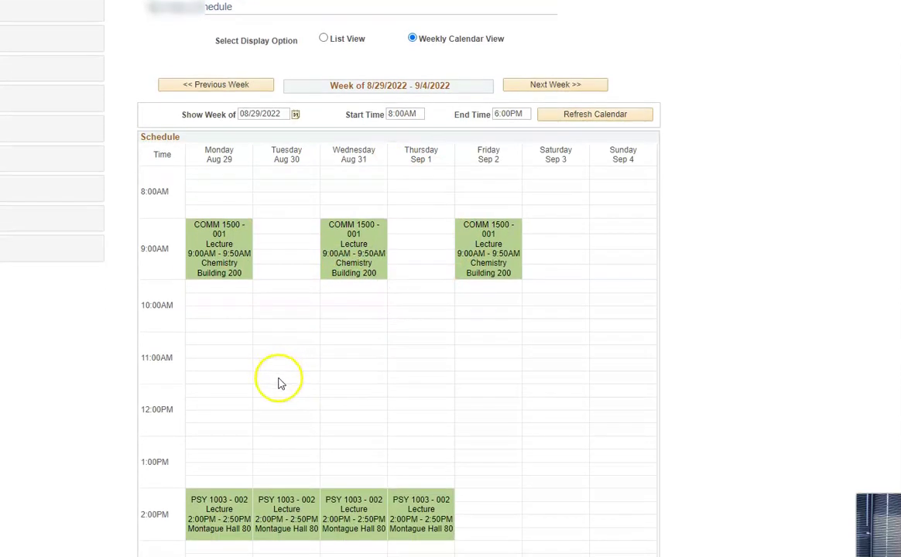
scroll(280, 382, down, 1)
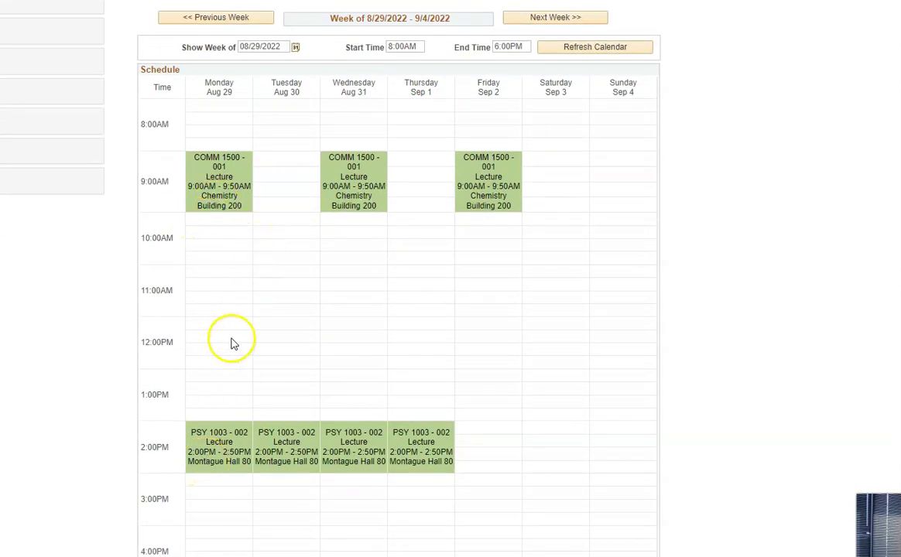